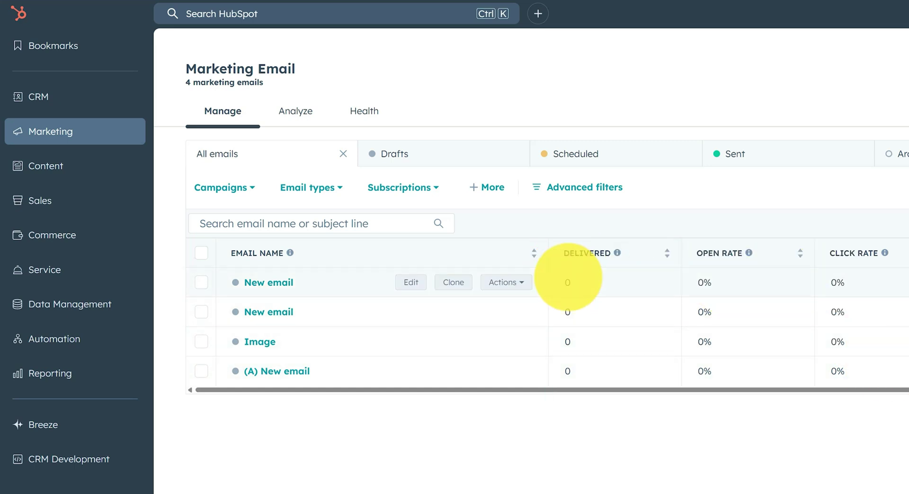
- Review the marketing email analytics and examine the email health page, including scores, monthly metrics, recommendations and performing emails
{"action": "mouse_move", "coordinate": [305, 280]}
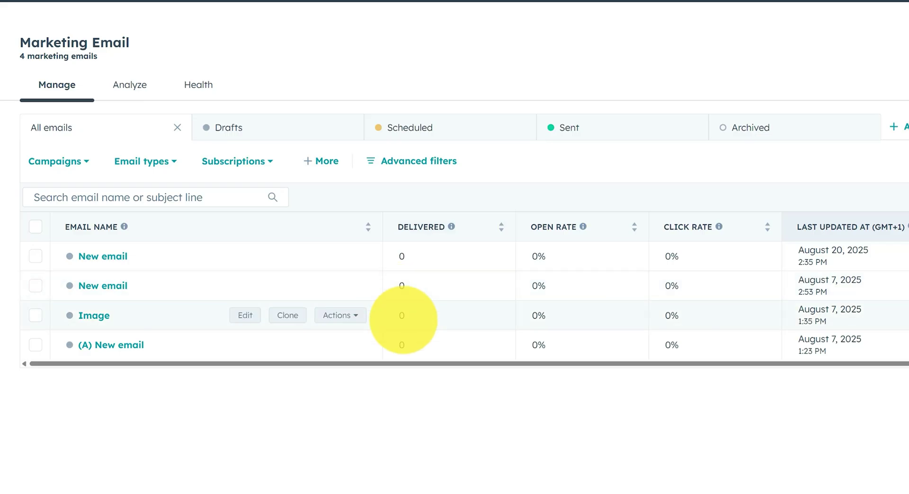
{"action": "left_click", "coordinate": [139, 93]}
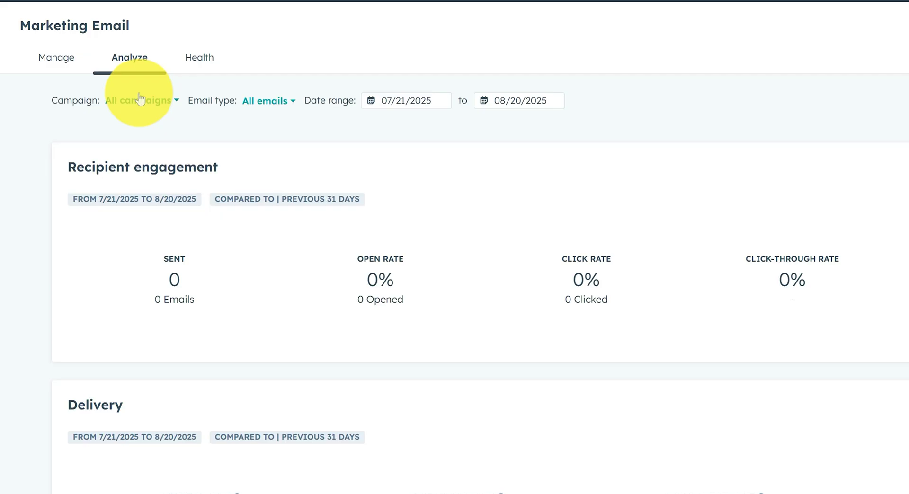
{"action": "left_click", "coordinate": [193, 58]}
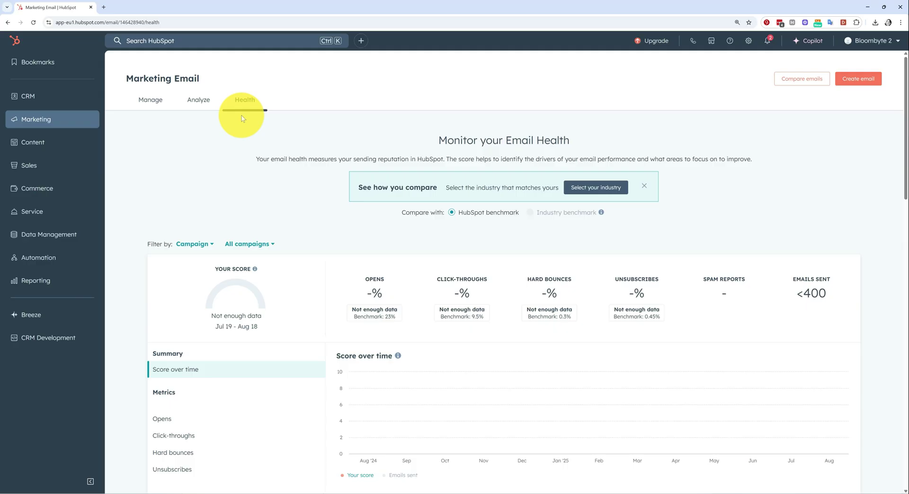
{"action": "scroll", "coordinate": [235, 203], "scroll_direction": "down", "scroll_amount": 6}
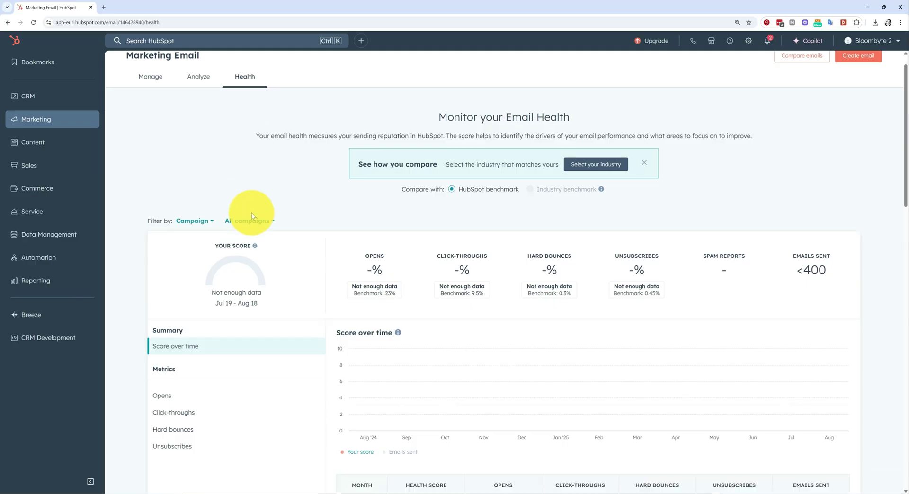
{"action": "scroll", "coordinate": [253, 216], "scroll_direction": "down", "scroll_amount": 2}
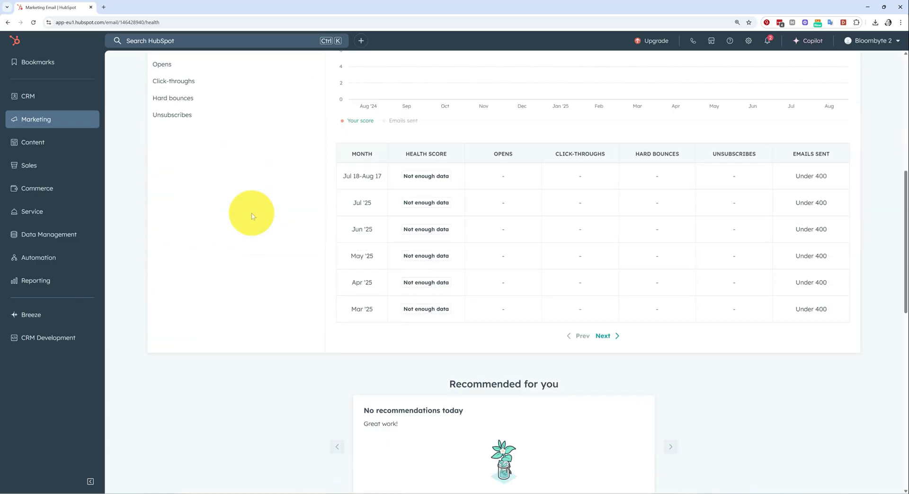
{"action": "scroll", "coordinate": [252, 217], "scroll_direction": "down", "scroll_amount": 4}
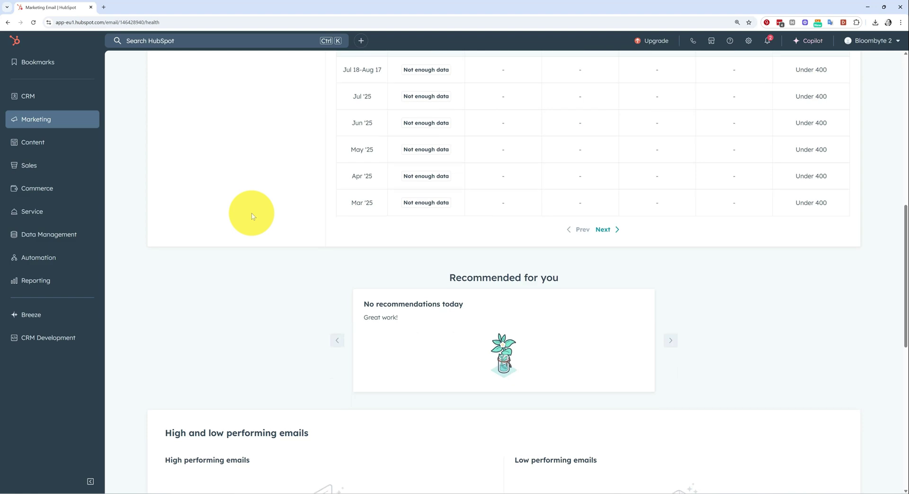
{"action": "scroll", "coordinate": [253, 217], "scroll_direction": "down", "scroll_amount": 6}
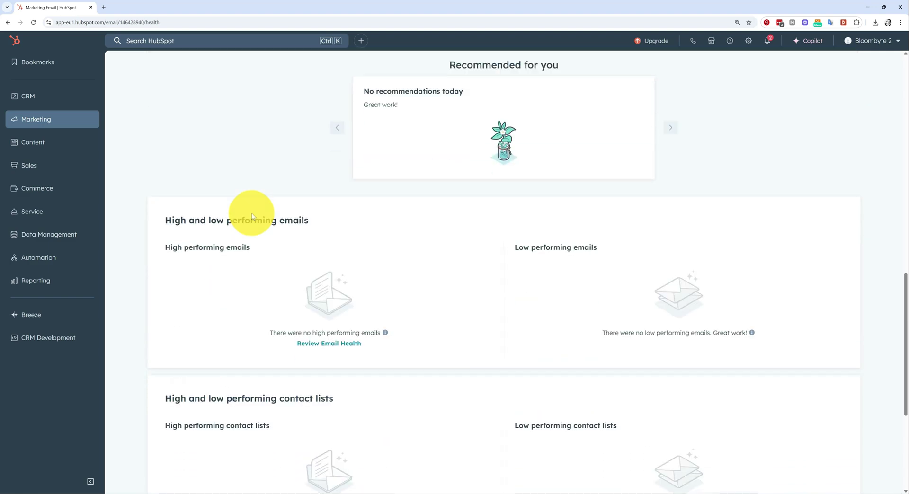
{"action": "scroll", "coordinate": [252, 216], "scroll_direction": "down", "scroll_amount": 2}
{"action": "scroll", "coordinate": [248, 240], "scroll_direction": "up", "scroll_amount": 14}
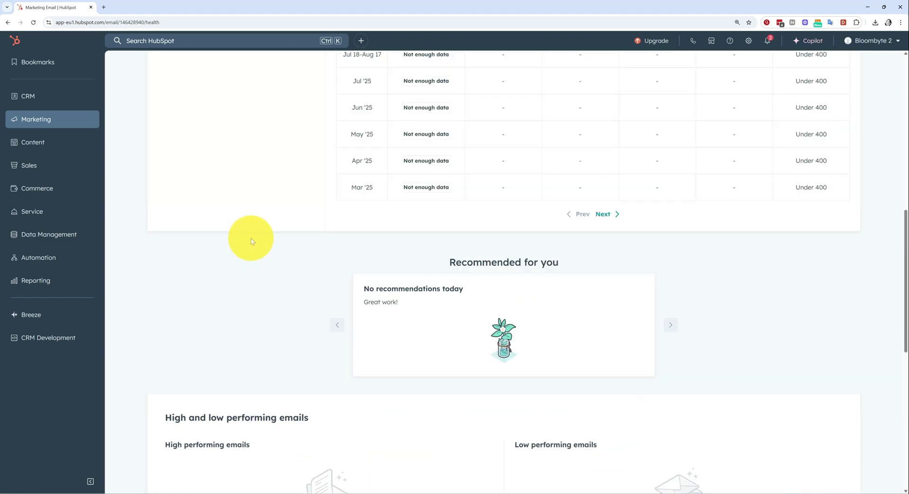
{"action": "scroll", "coordinate": [252, 242], "scroll_direction": "up", "scroll_amount": 5}
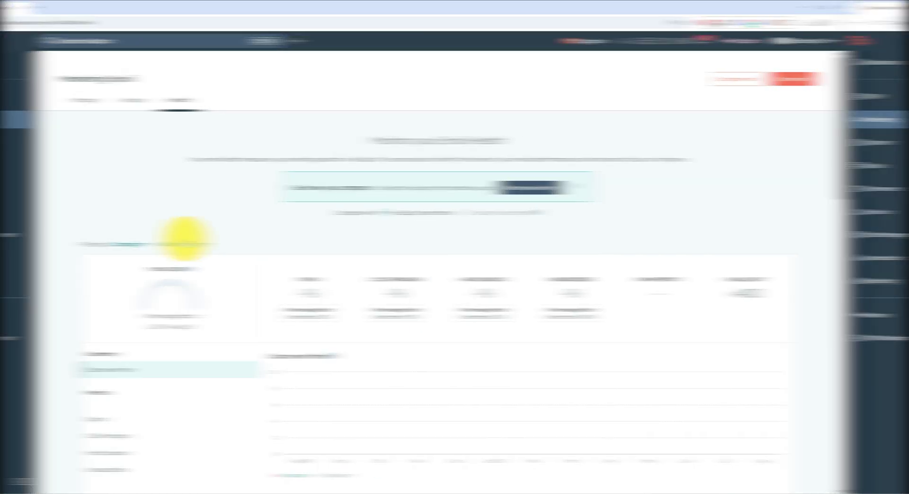
- Create a regular marketing email using the drag-and-drop "Start from scratch" template
{"action": "left_click", "coordinate": [858, 79]}
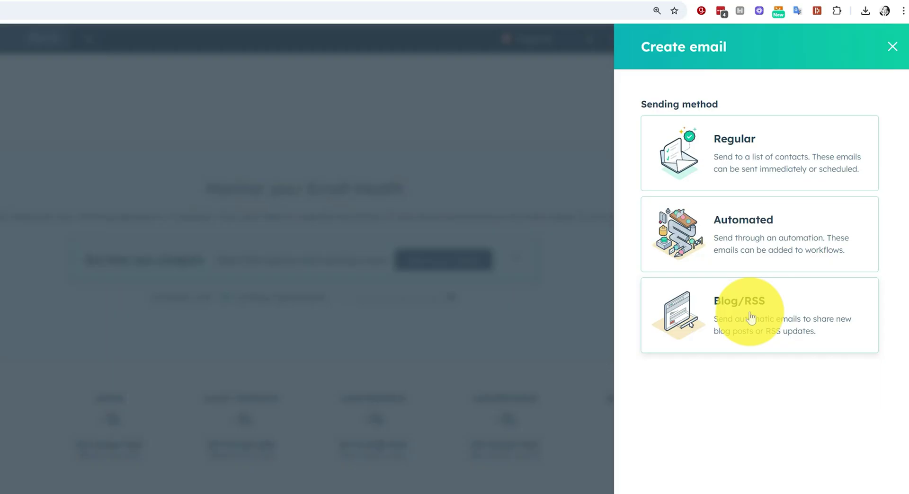
{"action": "left_click", "coordinate": [753, 168]}
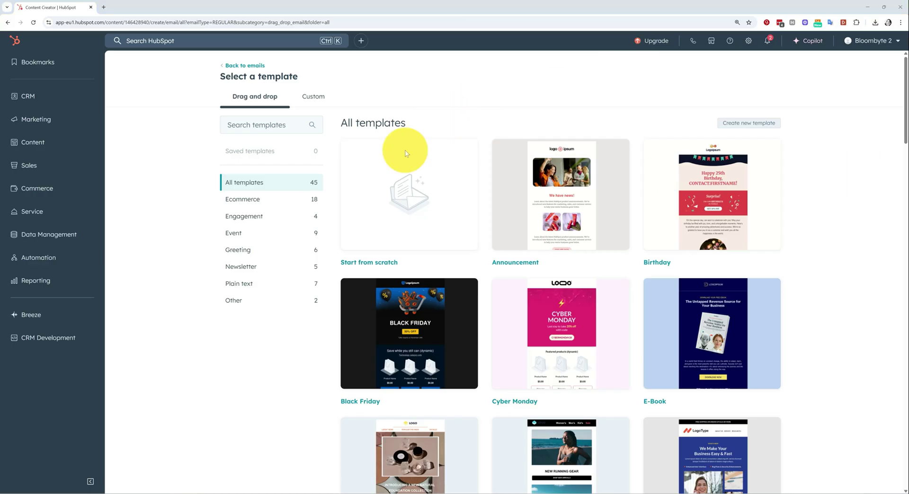
{"action": "mouse_move", "coordinate": [393, 208]}
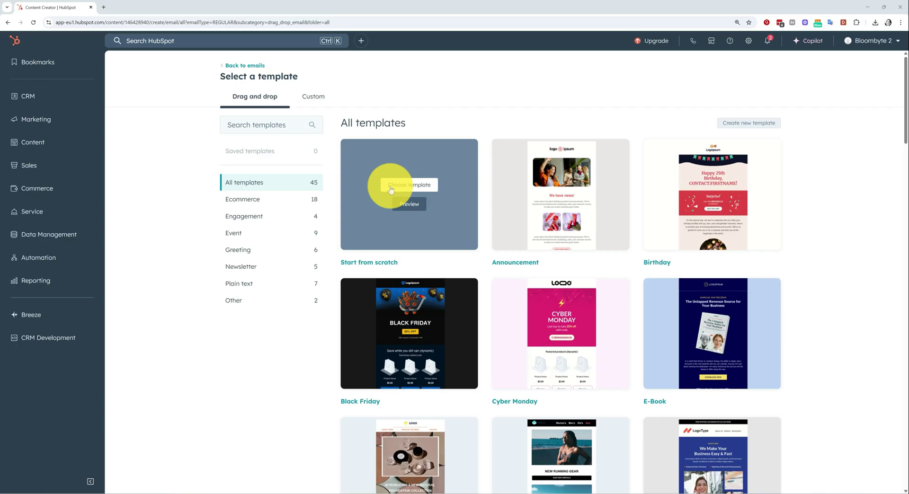
{"action": "left_click", "coordinate": [391, 190]}
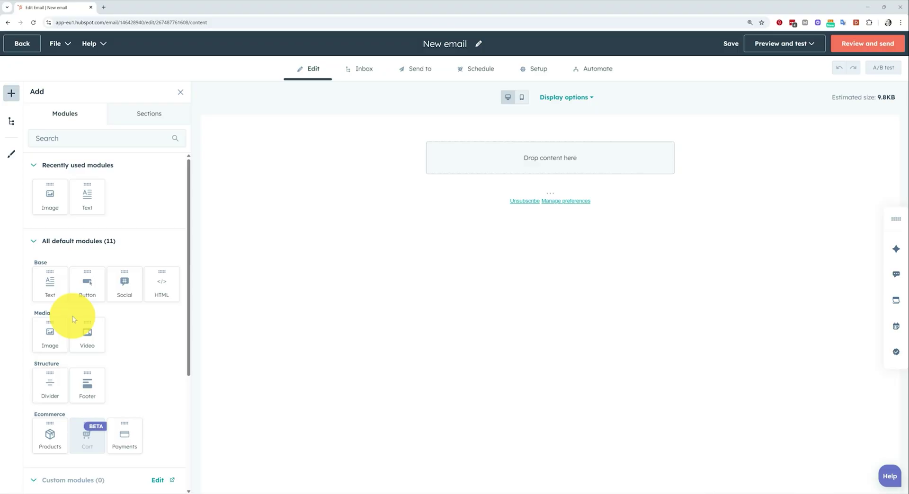
- Add an Image module at the top of the email and a two-column section beneath it
{"action": "left_click_drag", "start_coordinate": [52, 199], "coordinate": [554, 167]}
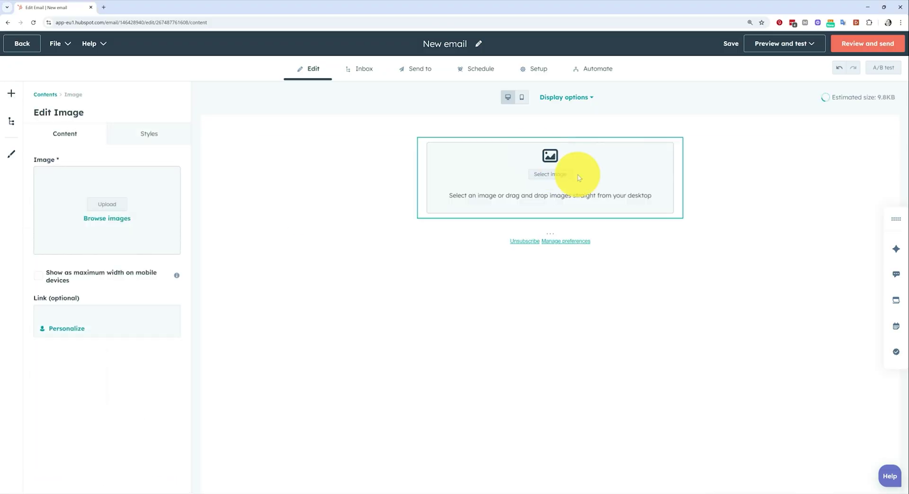
{"action": "left_click", "coordinate": [11, 98]}
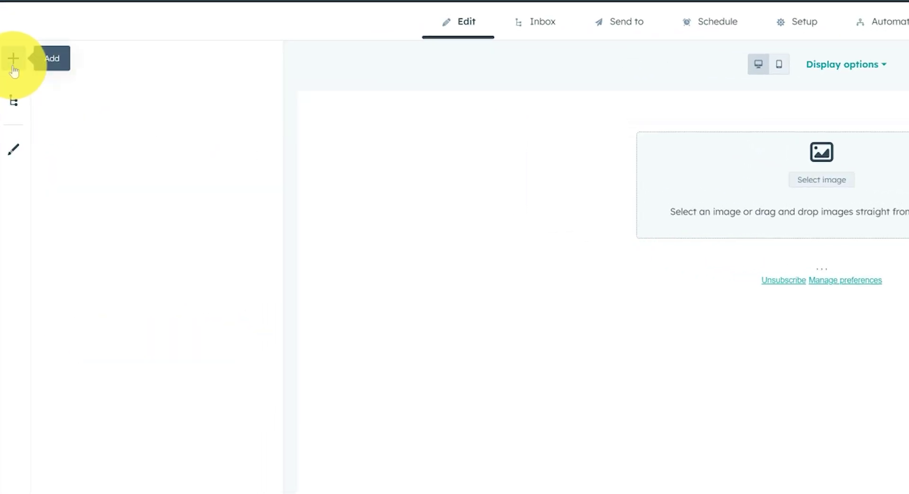
{"action": "left_click", "coordinate": [14, 66]}
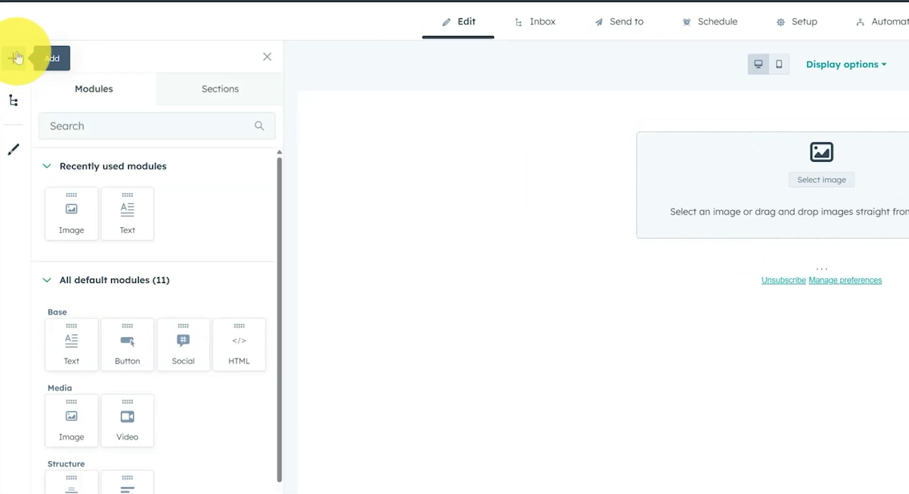
{"action": "left_click", "coordinate": [229, 101]}
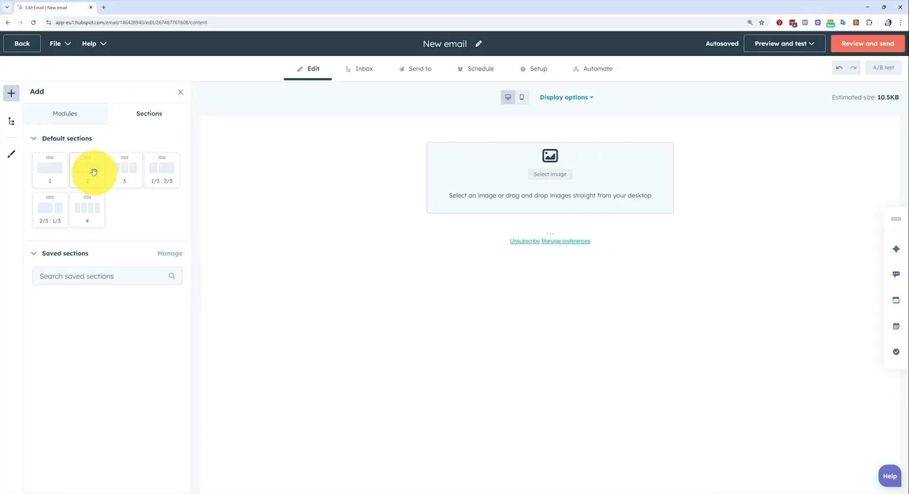
{"action": "left_click_drag", "start_coordinate": [94, 172], "coordinate": [532, 215]}
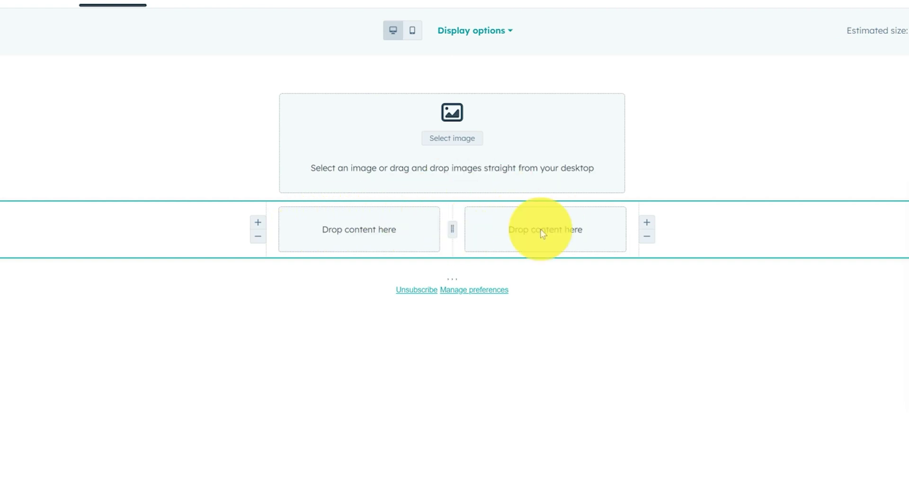
- Fill the two-column section with a Text module in the left column and an Image module in the right column
{"action": "left_click", "coordinate": [28, 97]}
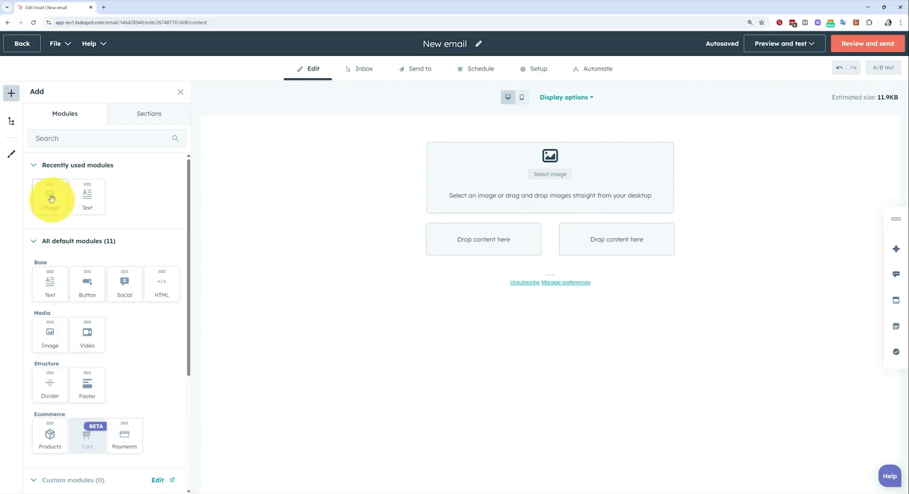
{"action": "left_click_drag", "start_coordinate": [51, 198], "coordinate": [609, 246]}
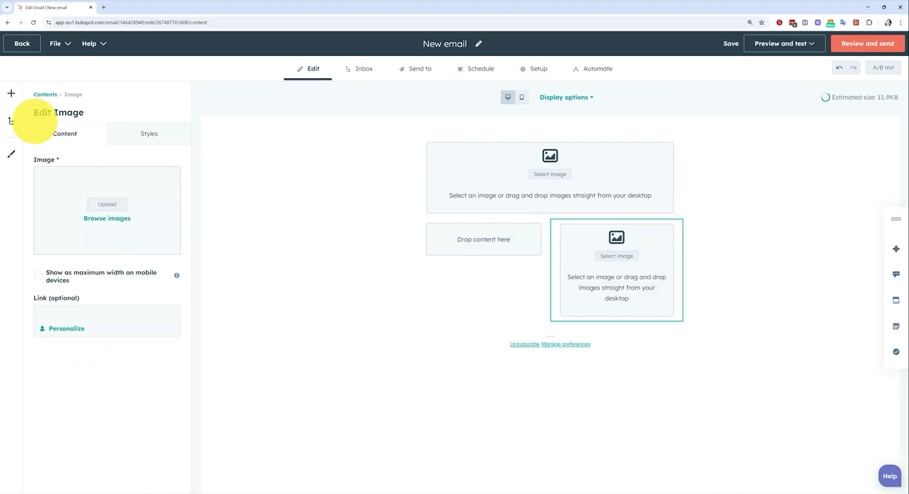
{"action": "left_click", "coordinate": [10, 93]}
{"action": "left_click_drag", "start_coordinate": [74, 194], "coordinate": [474, 241]}
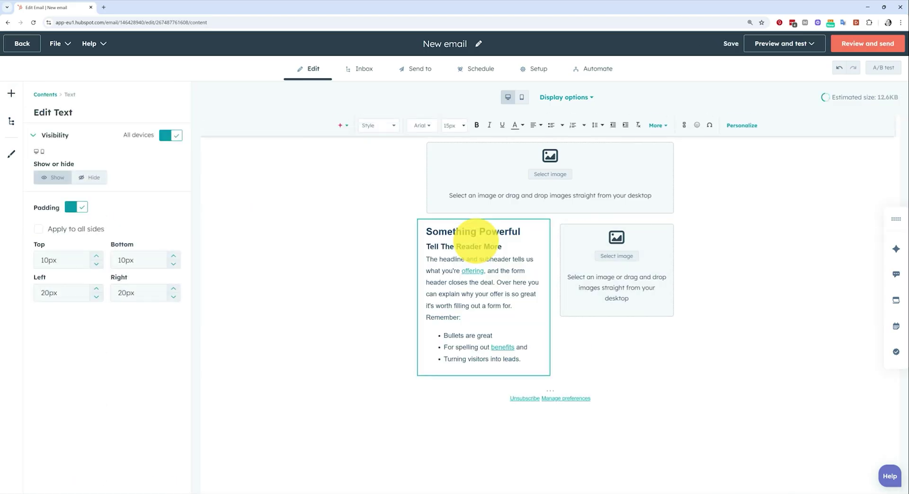
- Look over the default section layouts and open the footer module's settings
{"action": "left_click", "coordinate": [11, 94]}
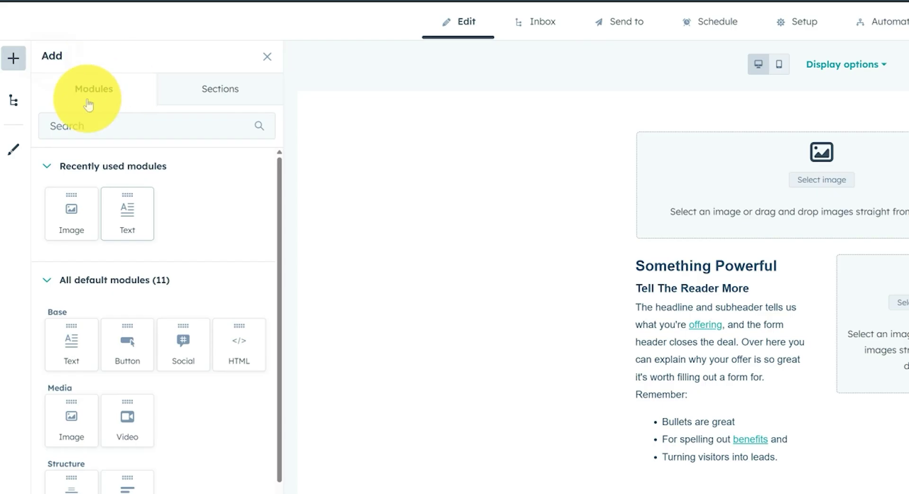
{"action": "left_click", "coordinate": [234, 92]}
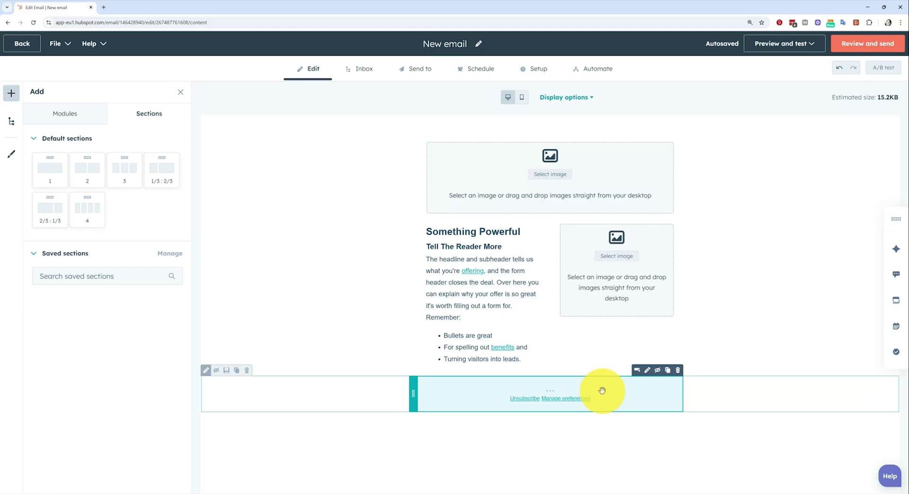
{"action": "left_click", "coordinate": [602, 391]}
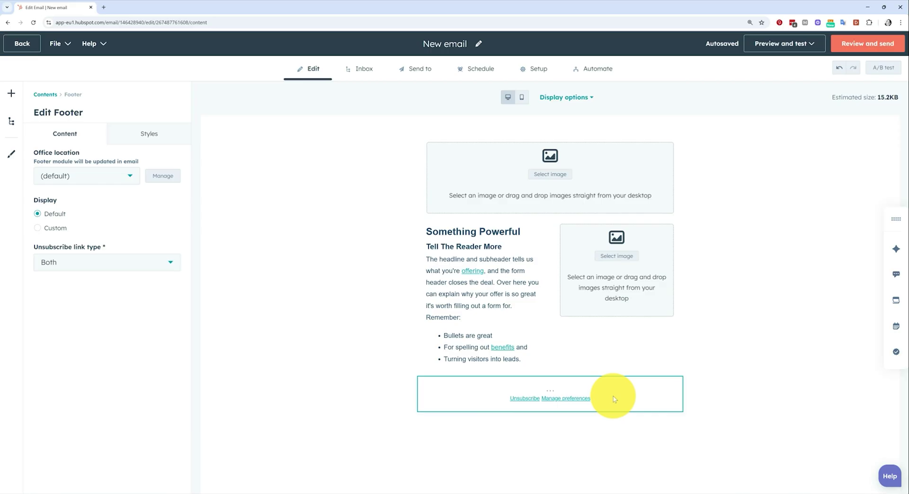
- Delete both empty Image modules from the email, leaving only the text and footer
{"action": "left_click", "coordinate": [802, 111]}
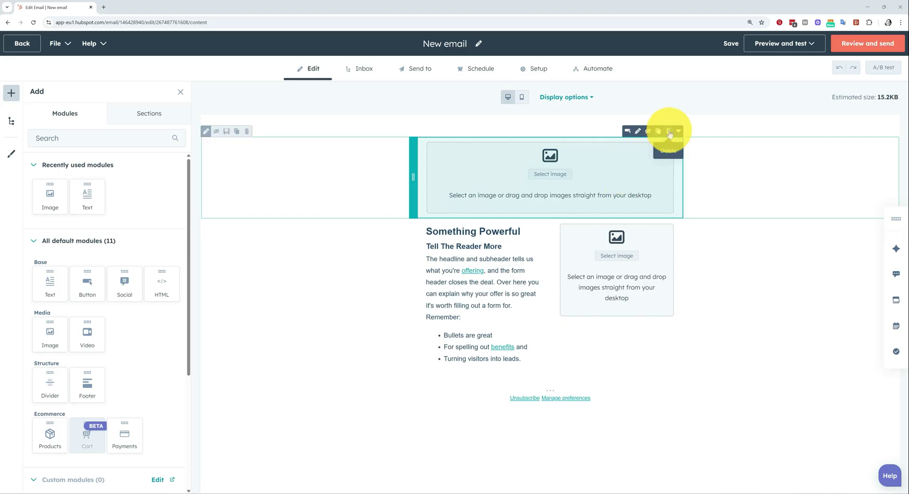
{"action": "left_click", "coordinate": [666, 131]}
{"action": "left_click", "coordinate": [668, 131]}
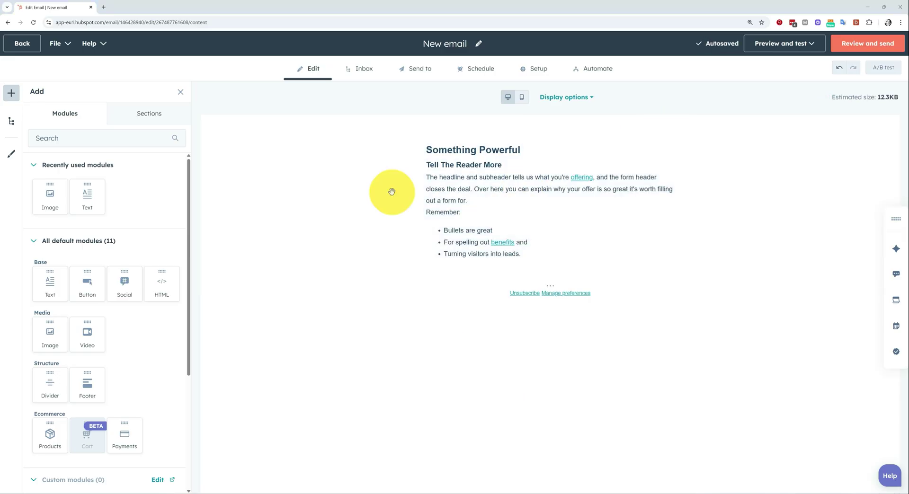
- Replace the placeholder text with the email copy promoting the "Marketing Strategies for Pet Shops" course, starting with "Hi [First Name],"
{"action": "left_click", "coordinate": [520, 207]}
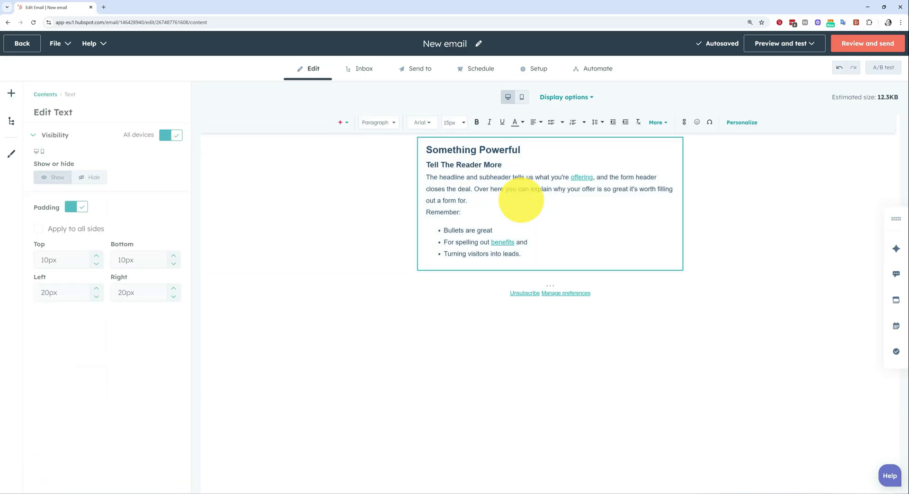
{"action": "key", "text": "ctrl+a"}
{"action": "type", "text": "Hi [First Name], Running a pet shop is more than just having the cutest customers in town—it’s about making sure the right people walk through your door (and visit your website). That’s why I created my brand-new course: Marketing Strategies for Pet Shops. In this course, you’ll learn how to: ✨ Attract loyal pet parents with smart campaigns ✨ Boost sales using social media and email marketing ✨ Create irresistible promotions that keep tails wagging Whether you’re just starting out or looking to level up your shop’s marketing, this course gives you practical, step-by-step strategies you can apply right away. 👉 [Enroll now and grow your pet shop business] See you inside, Thalita"}
- Insert blank lines after the greeting, around the three-item list, after the "Whether you're just starting out" paragraph and after the enrollment line
{"action": "left_click", "coordinate": [473, 147]}
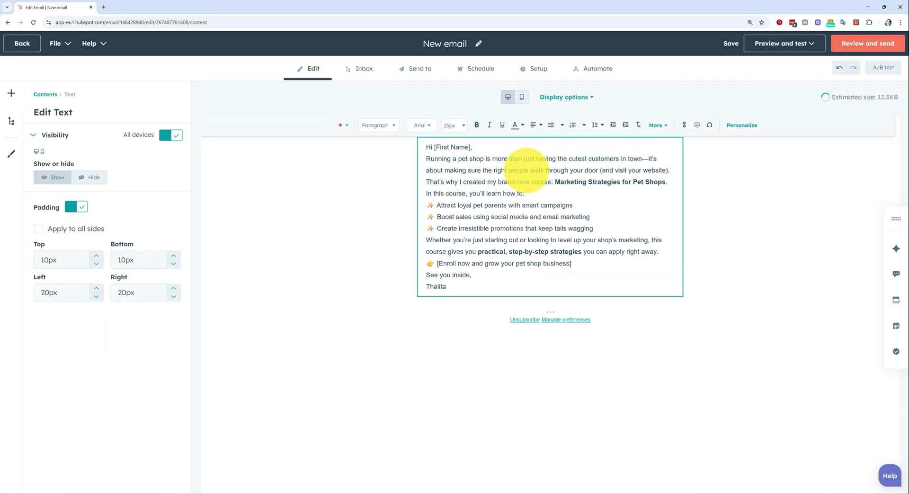
{"action": "key", "text": "Return"}
{"action": "left_click", "coordinate": [525, 205]}
{"action": "key", "text": "Return"}
{"action": "left_click", "coordinate": [597, 252]}
{"action": "key", "text": "Return"}
{"action": "left_click", "coordinate": [664, 287]}
{"action": "key", "text": "Return"}
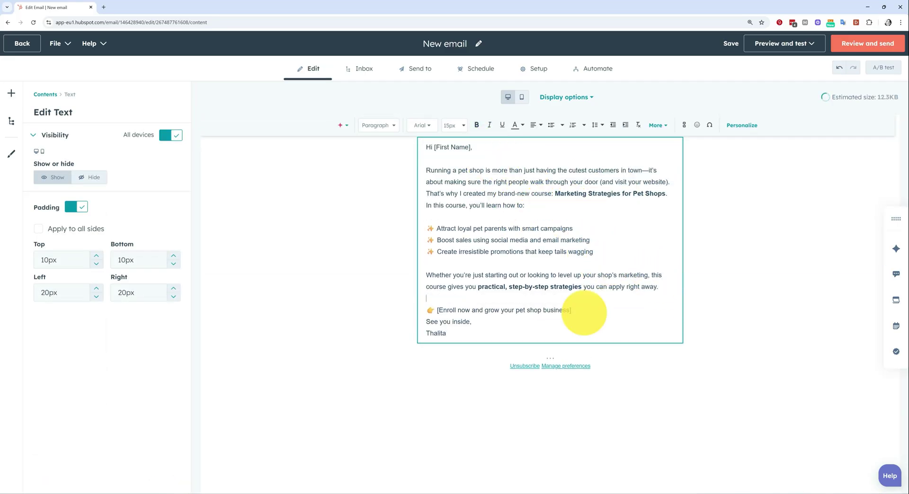
{"action": "left_click", "coordinate": [609, 311]}
{"action": "key", "text": "Return"}
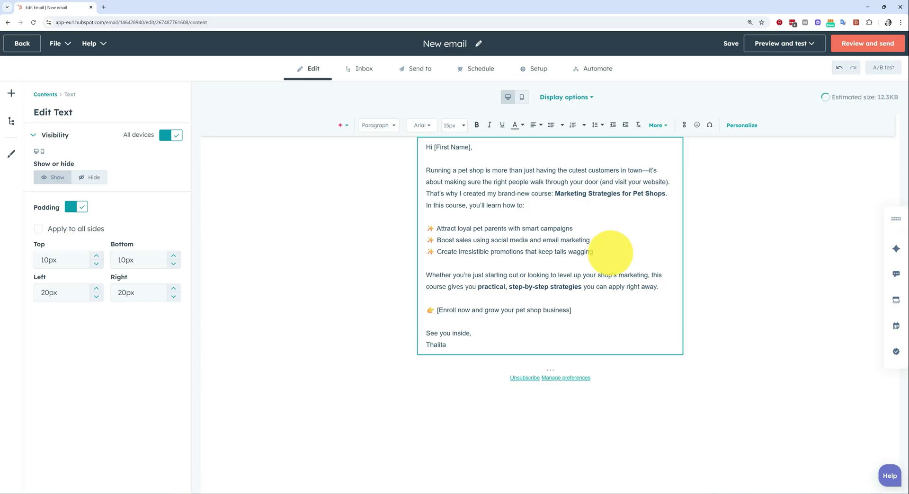
- Add an Image module below the email text and insert the existing Pet-Industry-Marketing-Strategies picture into it
{"action": "left_click", "coordinate": [739, 242]}
{"action": "left_click_drag", "start_coordinate": [50, 196], "coordinate": [539, 362]}
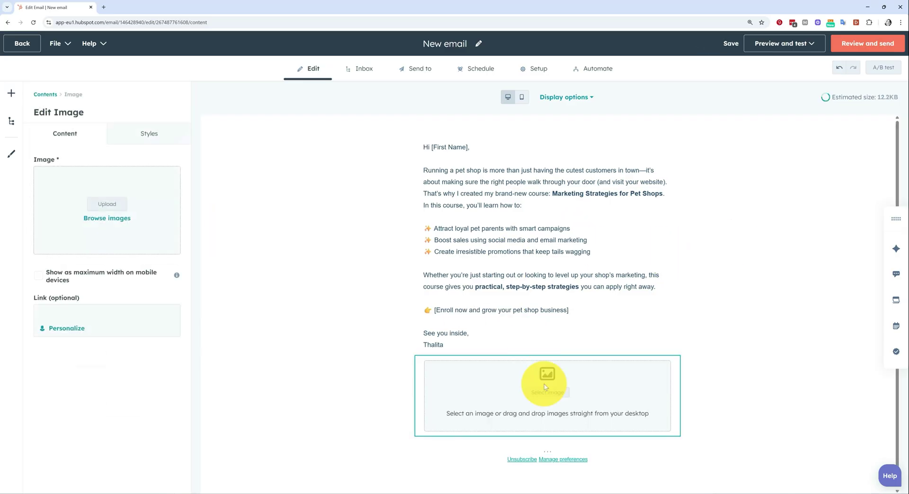
{"action": "left_click", "coordinate": [127, 218]}
{"action": "left_click", "coordinate": [692, 148]}
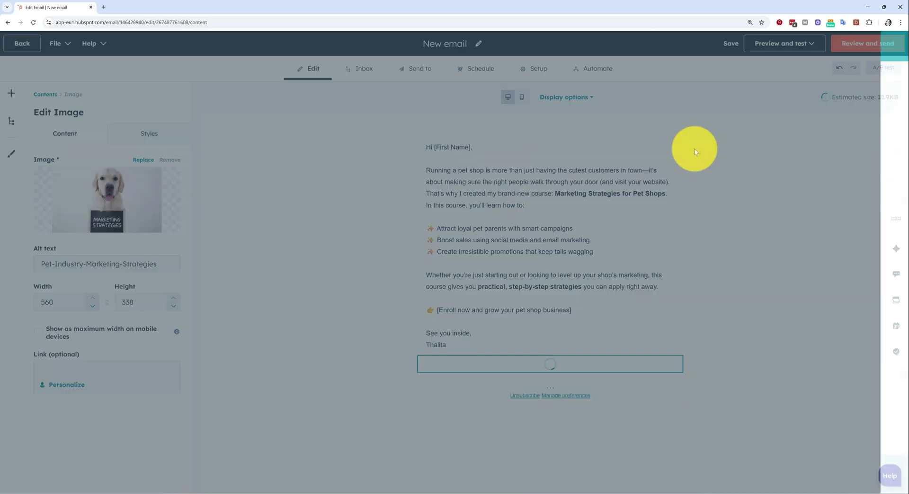
{"action": "scroll", "coordinate": [694, 148], "scroll_direction": "down", "scroll_amount": 2}
{"action": "scroll", "coordinate": [507, 203], "scroll_direction": "up", "scroll_amount": 2}
- Review the font and font size options available for the email's text module
{"action": "left_click", "coordinate": [507, 203]}
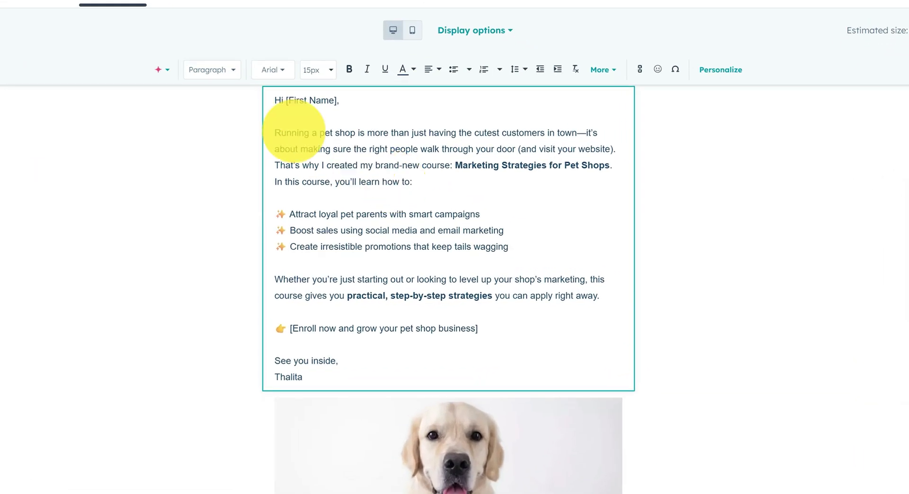
{"action": "left_click", "coordinate": [274, 70]}
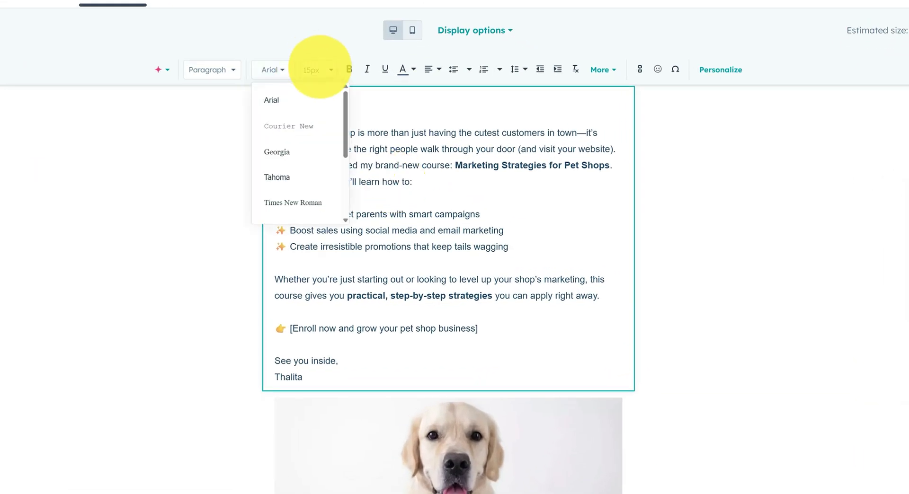
{"action": "left_click", "coordinate": [315, 69]}
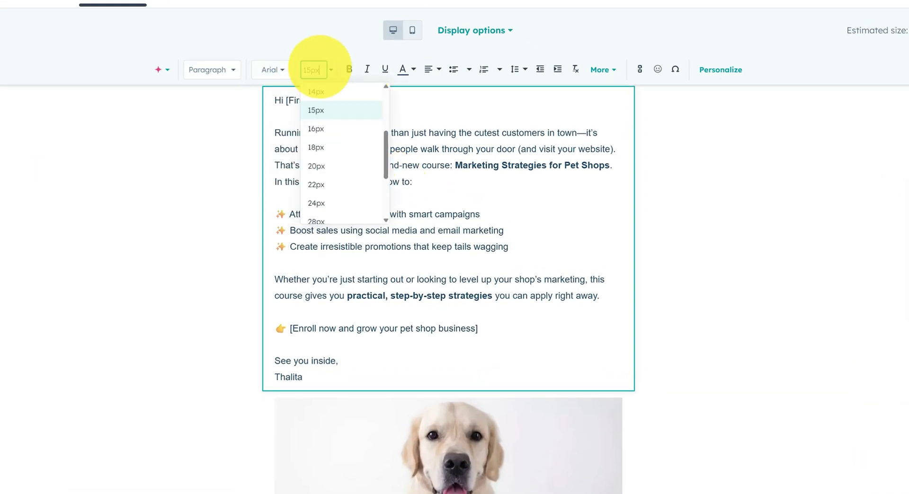
{"action": "left_click", "coordinate": [329, 46]}
{"action": "left_click", "coordinate": [372, 181]}
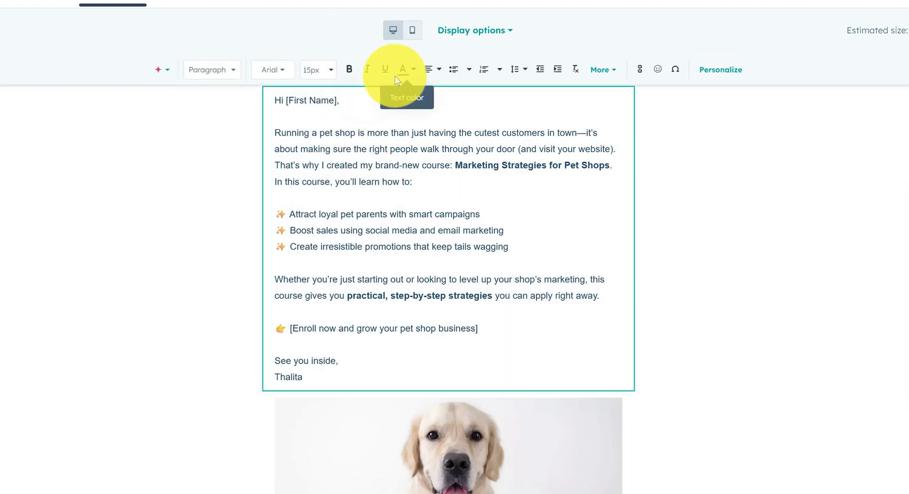
{"action": "left_click", "coordinate": [691, 134]}
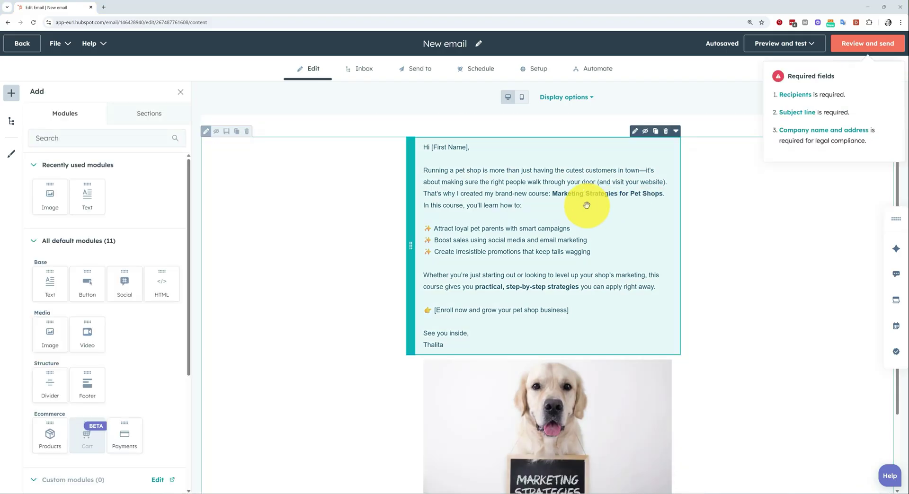
{"action": "left_click", "coordinate": [643, 107]}
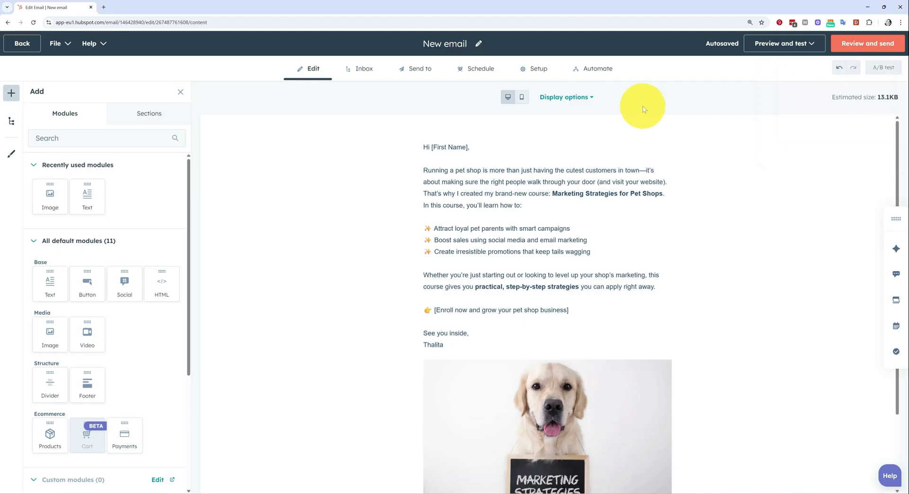
- Open the footer's office location details for editing and enter "Pet Marketing Academy" as the office location name
{"action": "scroll", "coordinate": [587, 360], "scroll_direction": "down", "scroll_amount": 2}
{"action": "scroll", "coordinate": [587, 360], "scroll_direction": "up", "scroll_amount": 2}
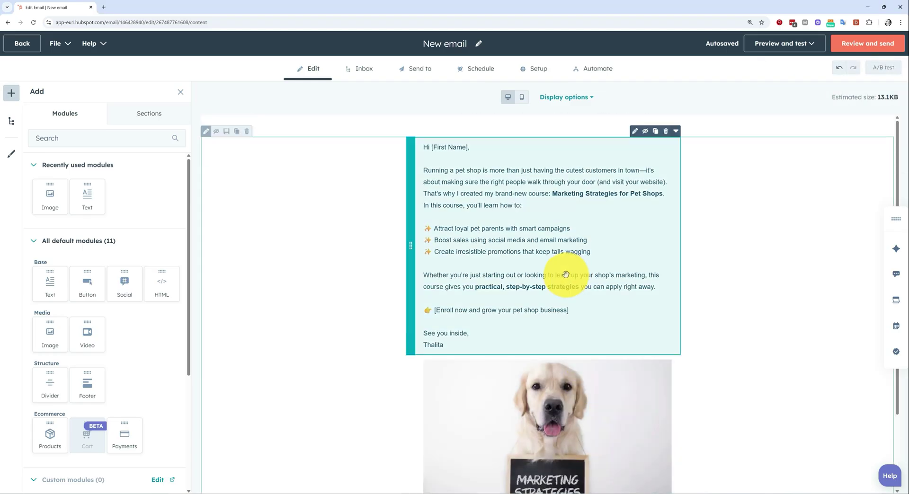
{"action": "scroll", "coordinate": [715, 325], "scroll_direction": "down", "scroll_amount": 2}
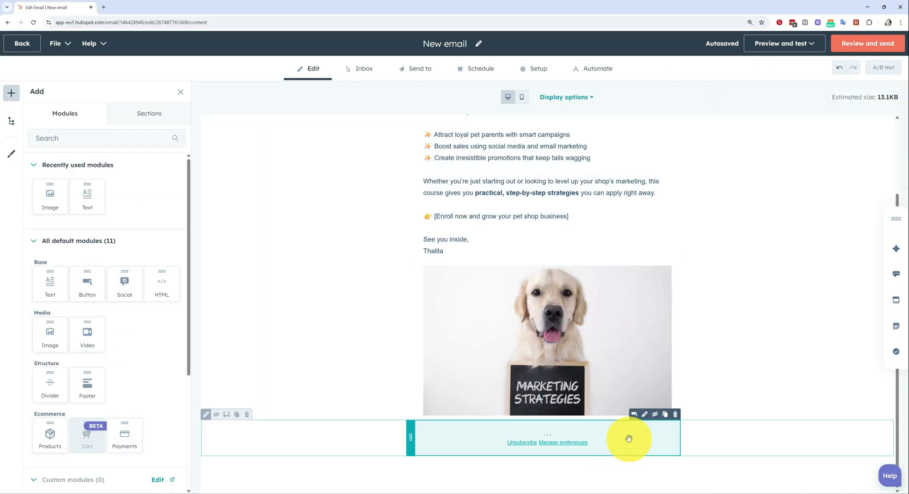
{"action": "left_click", "coordinate": [630, 441]}
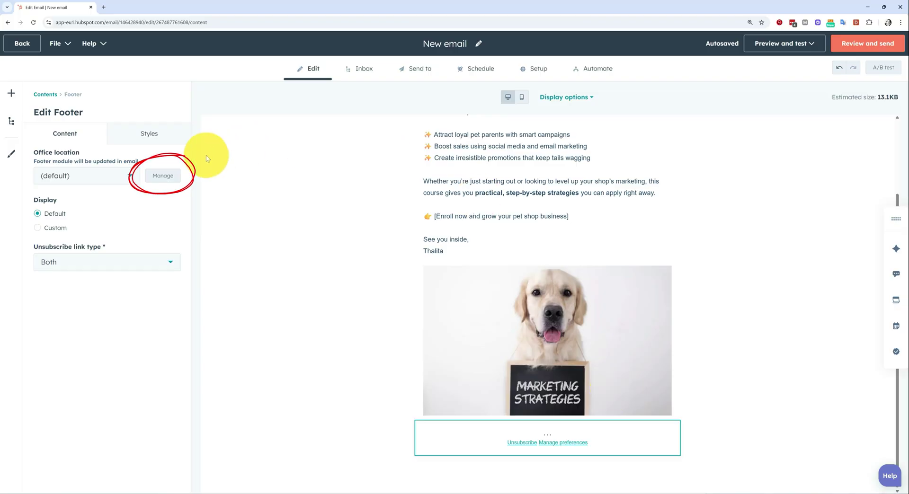
{"action": "left_click", "coordinate": [164, 176]}
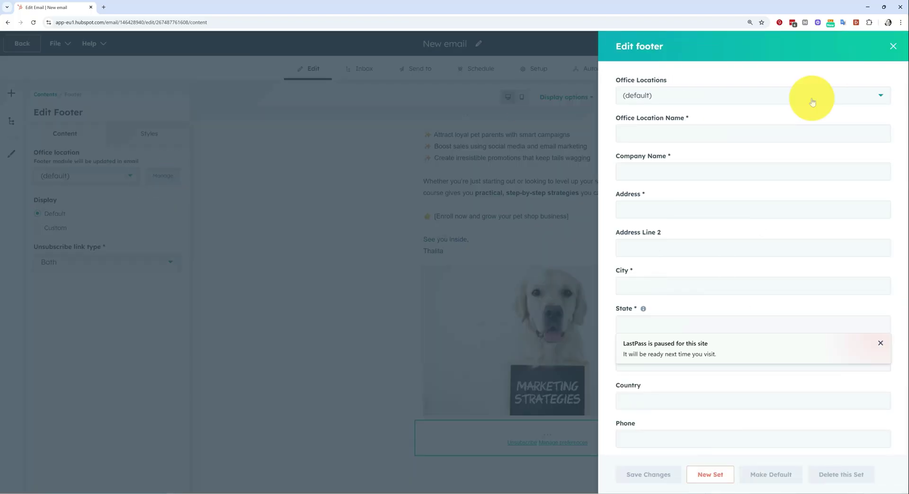
{"action": "left_click", "coordinate": [880, 343]}
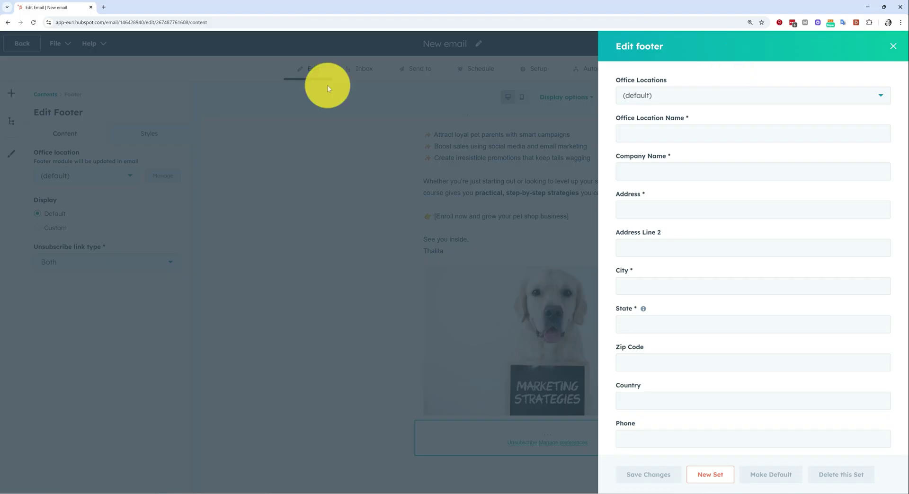
{"action": "left_click", "coordinate": [700, 133]}
{"action": "type", "text": "Pet Marketing Academy"}
{"action": "key", "text": "alt+Tab"}
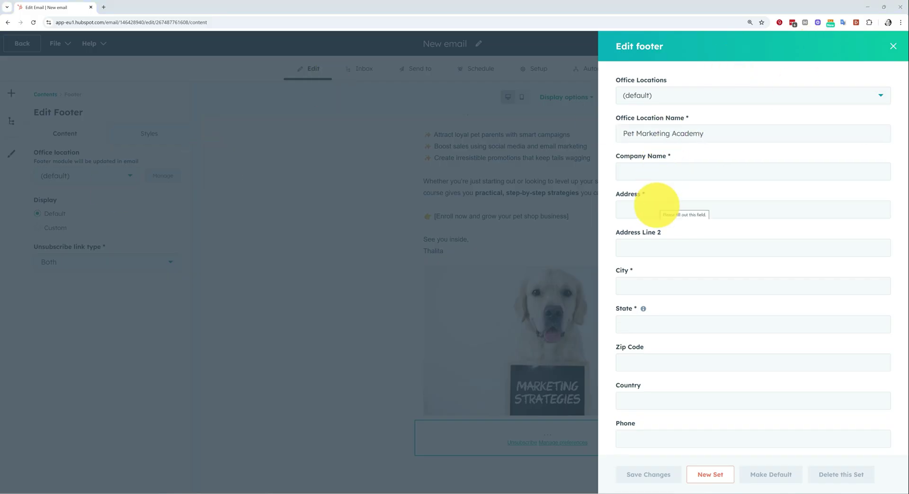
- Fill in the office's street address and copy the office location name into the company name
{"action": "left_click", "coordinate": [670, 195]}
{"action": "type", "text": "123 Tailwag Avenue, Suite 4B"}
{"action": "left_click_drag", "start_coordinate": [715, 133], "coordinate": [578, 136]}
{"action": "key", "text": "ctrl+c"}
{"action": "left_click", "coordinate": [743, 172]}
{"action": "key", "text": "ctrl+v"}
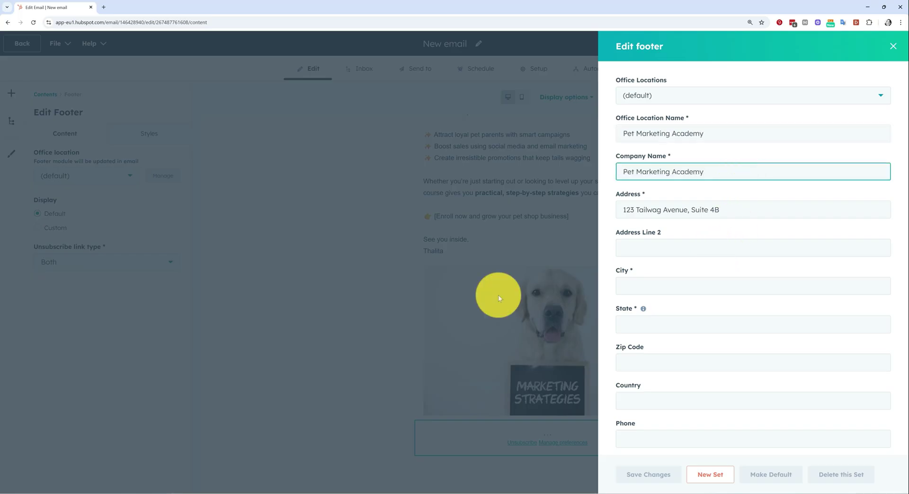
- Fill in the office's city and zip code, removing the country name pasted in front of the zip code
{"action": "key", "text": "alt+Tab"}
{"action": "left_click", "coordinate": [657, 290]}
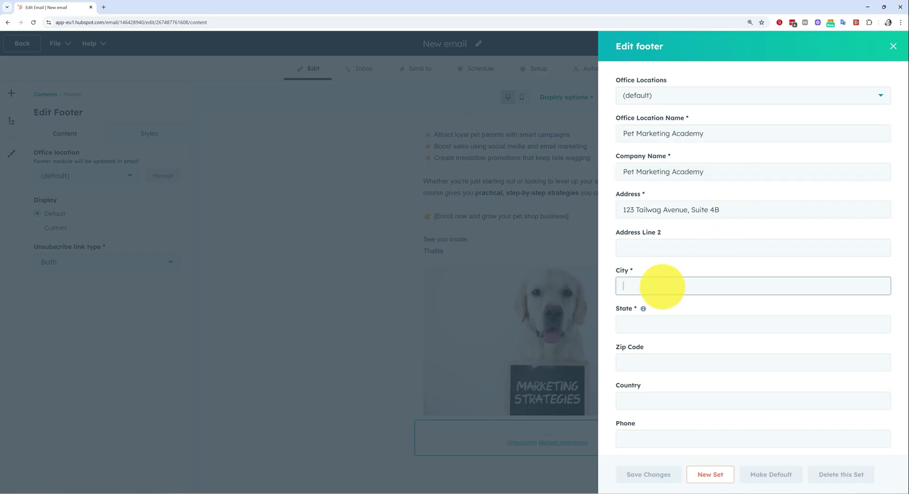
{"action": "key", "text": "ctrl+v"}
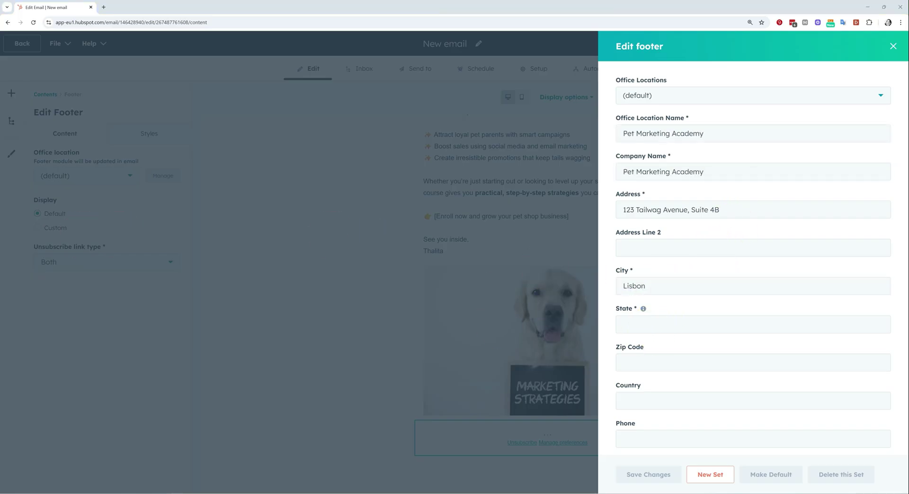
{"action": "left_click", "coordinate": [641, 365]}
{"action": "key", "text": "ctrl+v"}
{"action": "left_click_drag", "start_coordinate": [653, 363], "coordinate": [603, 364]}
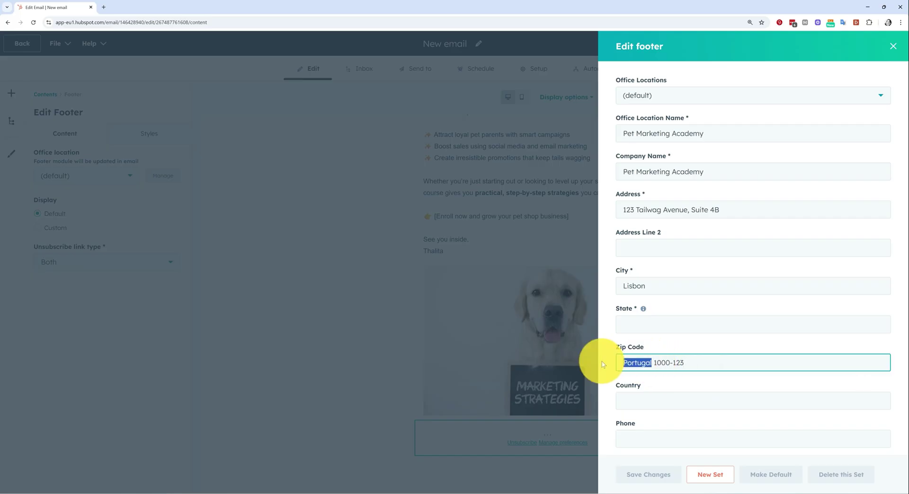
{"action": "key", "text": "BackSpace"}
- Fill in the office's state and country, and save the footer details
{"action": "left_click", "coordinate": [640, 322]}
{"action": "type", "text": "Lisbon"}
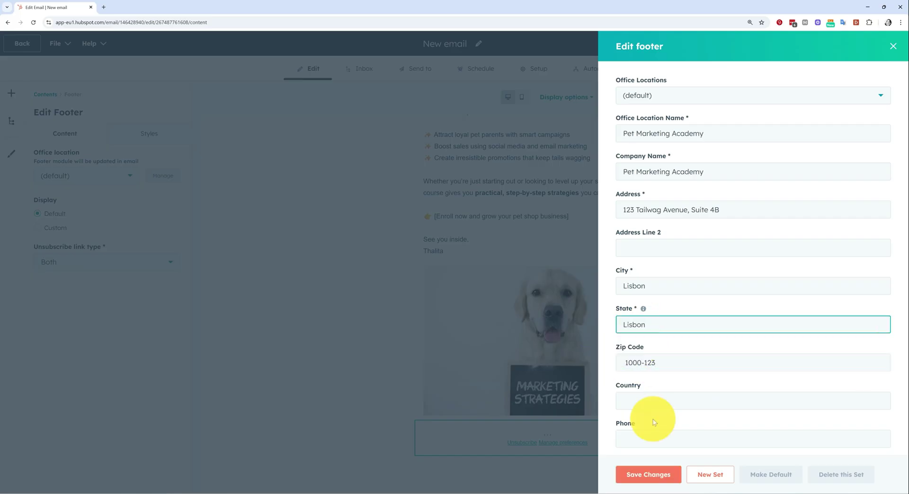
{"action": "left_click", "coordinate": [644, 401]}
{"action": "type", "text": "Portugal"}
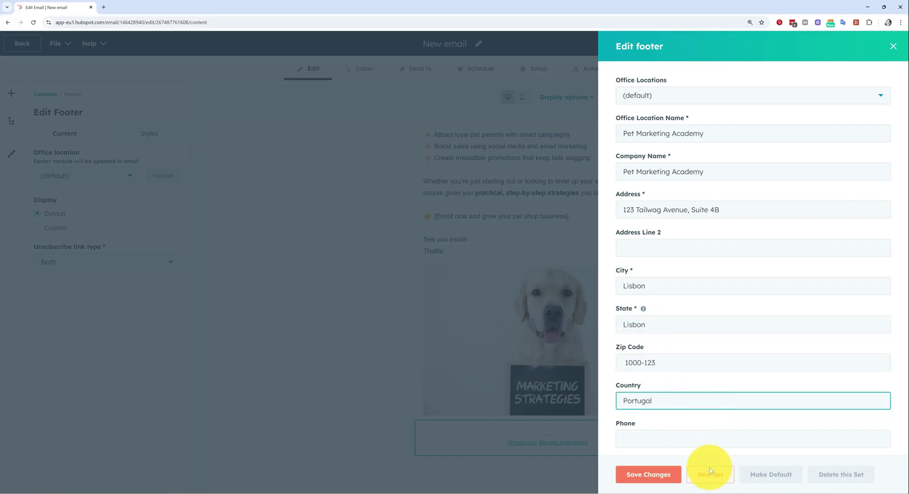
{"action": "left_click", "coordinate": [658, 475]}
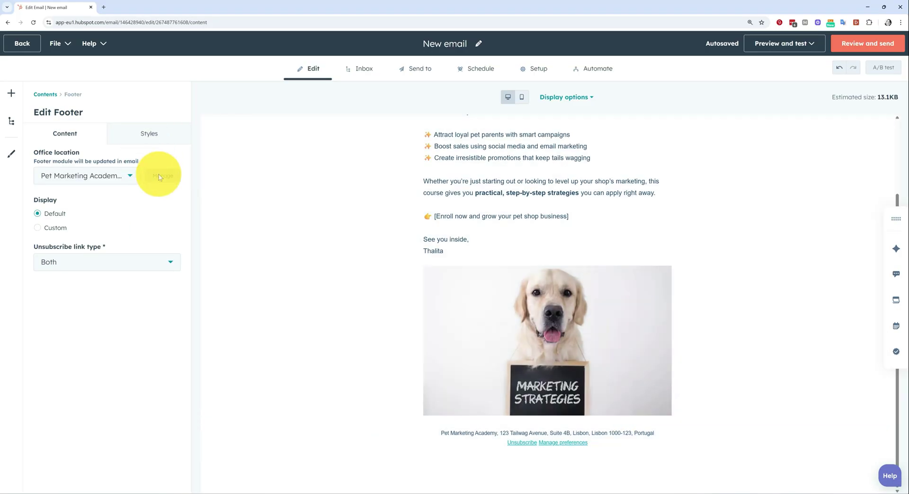
- Check the saved office location details of the email footer and close them without changes
{"action": "left_click", "coordinate": [163, 174]}
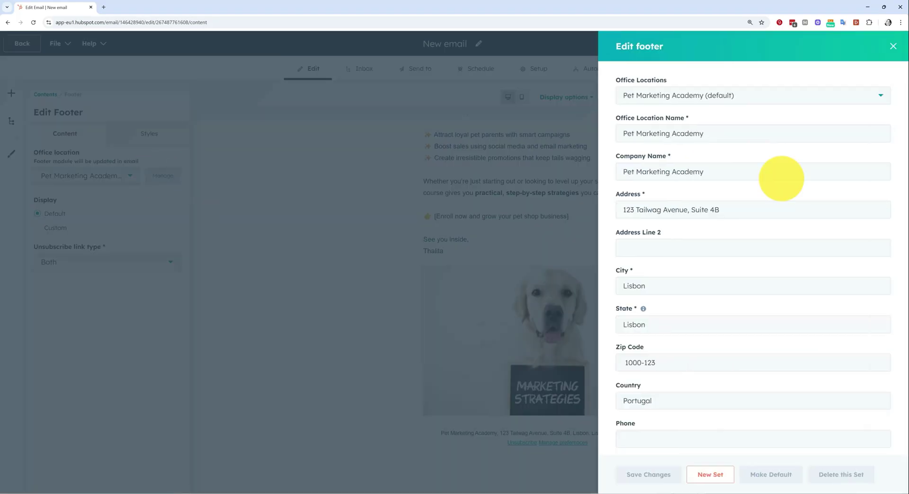
{"action": "left_click", "coordinate": [893, 46]}
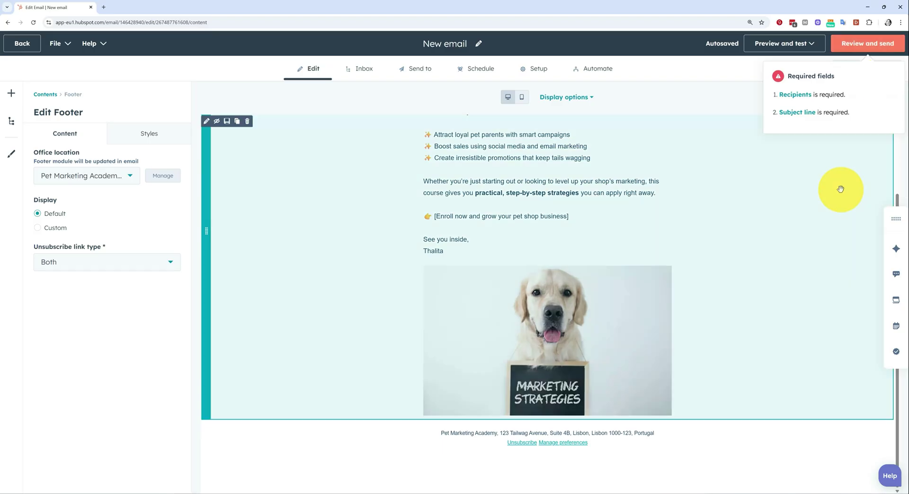
{"action": "left_click", "coordinate": [840, 188]}
{"action": "left_click", "coordinate": [739, 101]}
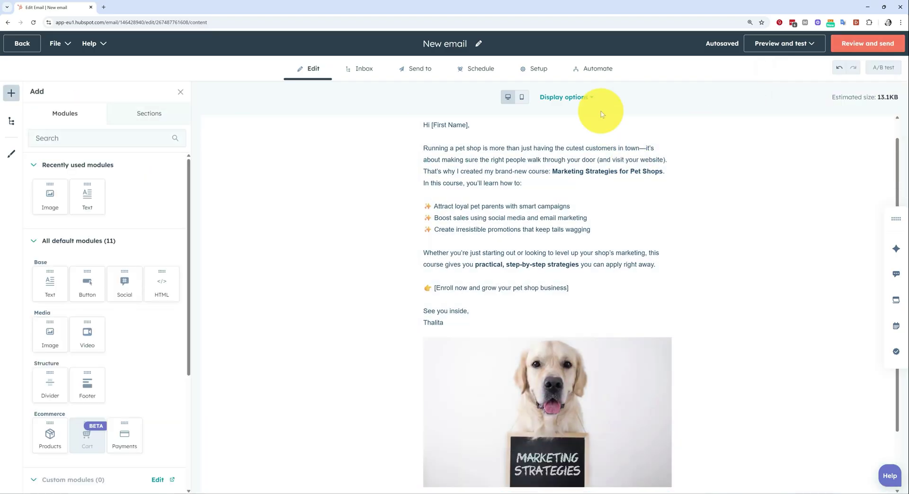
- Examine the email's content structure and the layout and template options of the template design
{"action": "scroll", "coordinate": [601, 123], "scroll_direction": "up", "scroll_amount": 1}
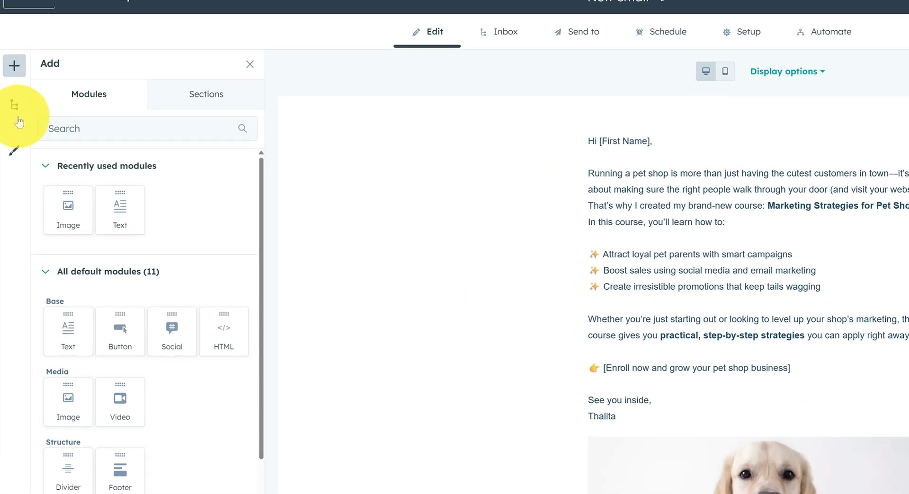
{"action": "left_click", "coordinate": [12, 122]}
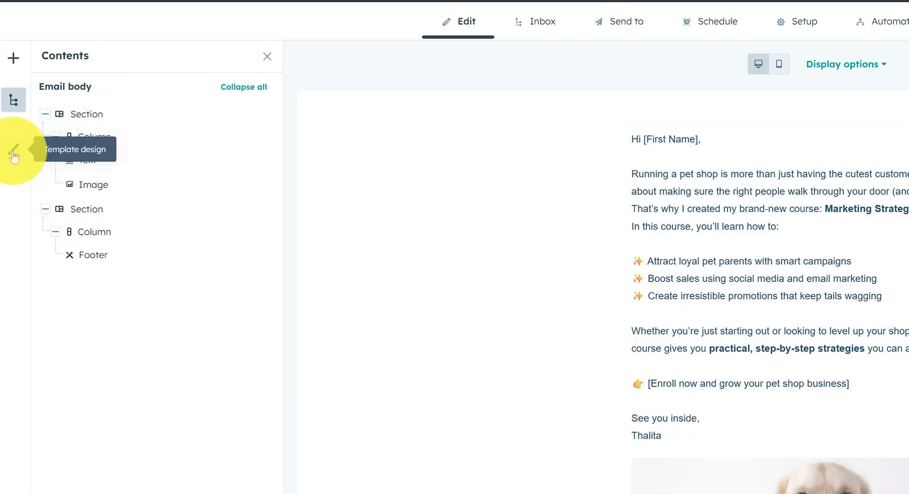
{"action": "left_click", "coordinate": [13, 150]}
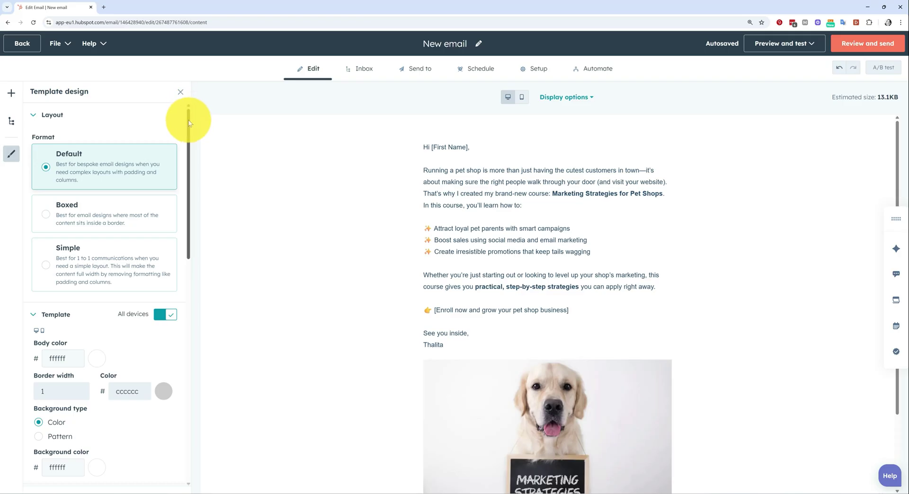
{"action": "left_click_drag", "start_coordinate": [188, 123], "coordinate": [254, 116]}
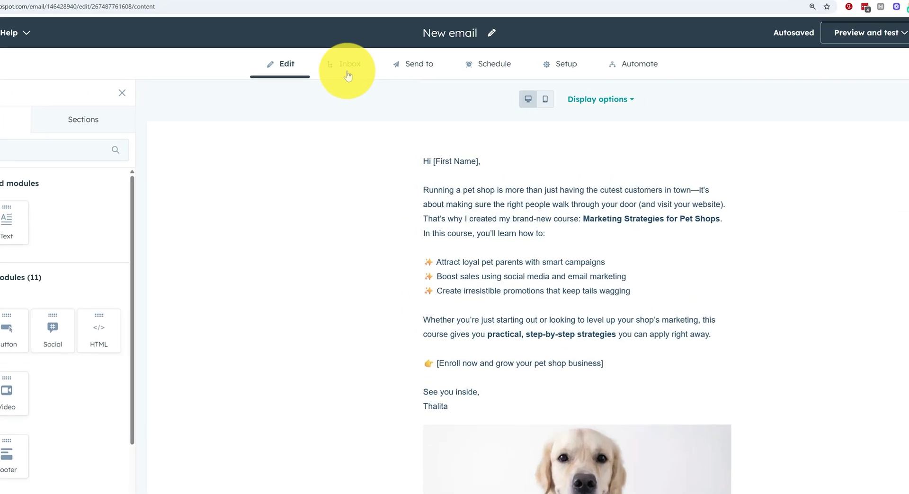
- Set the email's subject line to "New course launch: Marketing Strategies for Pet Shops 🐾"
{"action": "left_click", "coordinate": [363, 75]}
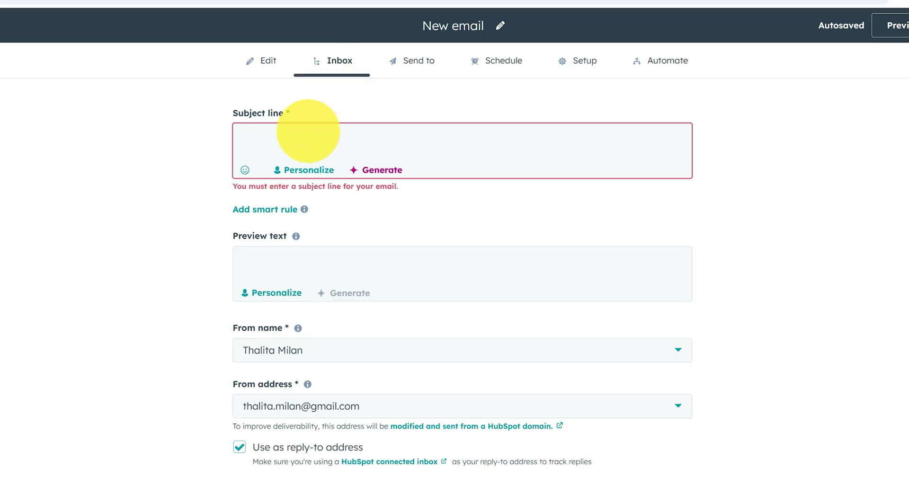
{"action": "type", "text": "New course launch: Marketing Strategies for Pet Shops 🐾"}
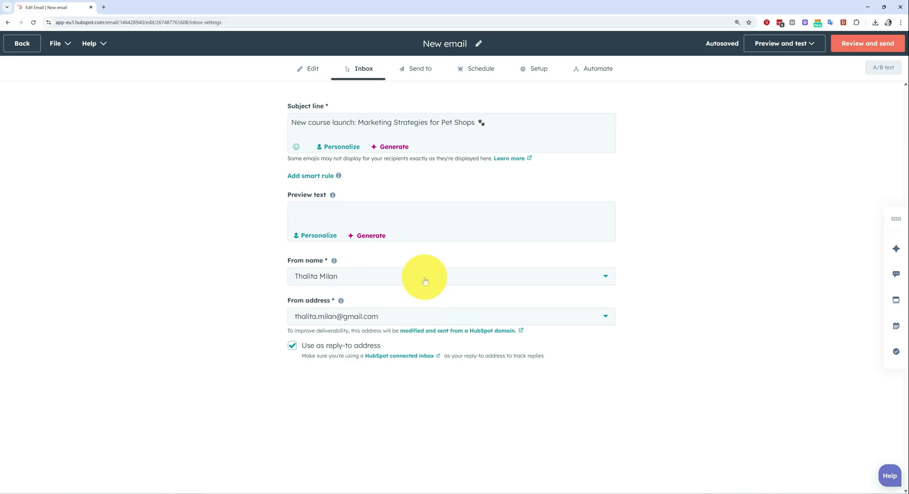
- Choose "To a list of contacts" as the email's sending method and open the selection of recipients to send to
{"action": "left_click", "coordinate": [420, 68]}
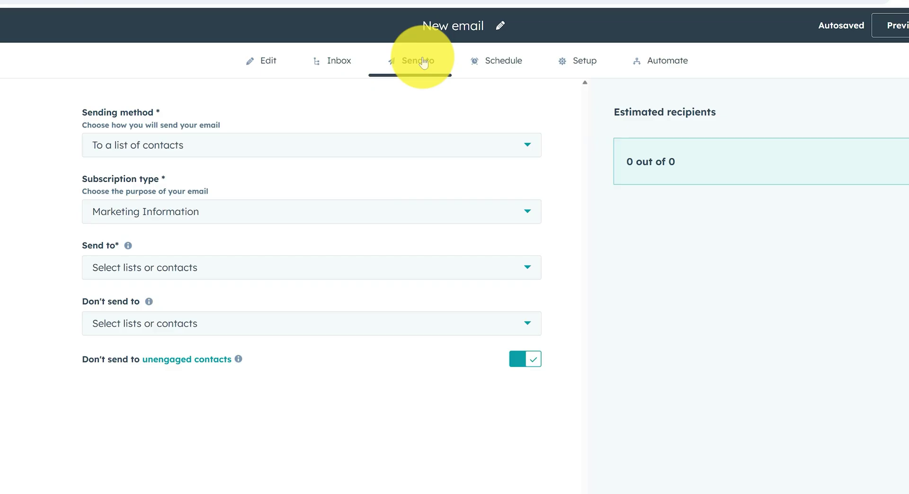
{"action": "left_click", "coordinate": [179, 147]}
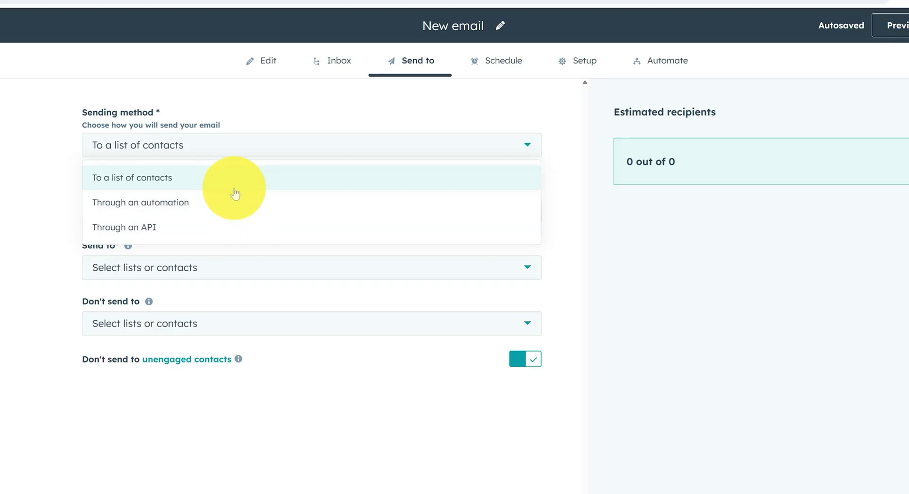
{"action": "left_click", "coordinate": [160, 178]}
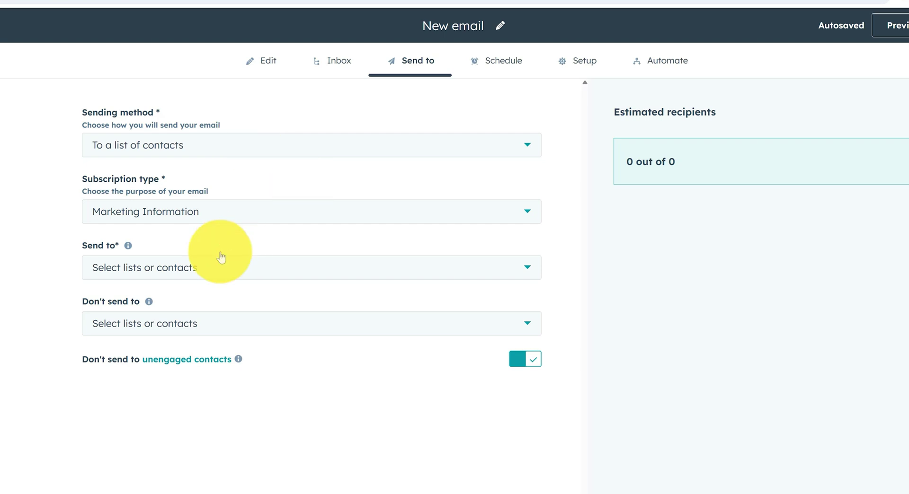
{"action": "left_click", "coordinate": [205, 268]}
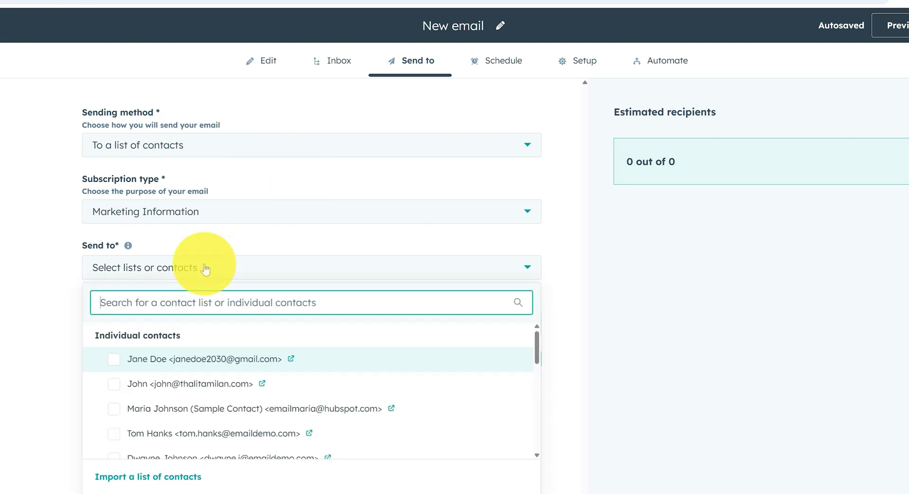
- Try selecting the first three individual contacts as recipients, and clear the selection
{"action": "left_click", "coordinate": [114, 360]}
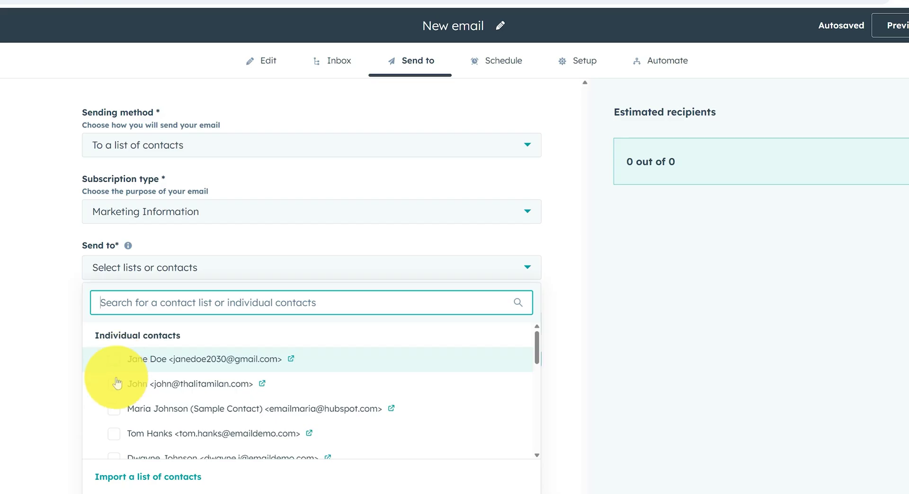
{"action": "left_click", "coordinate": [114, 384]}
{"action": "left_click", "coordinate": [116, 405]}
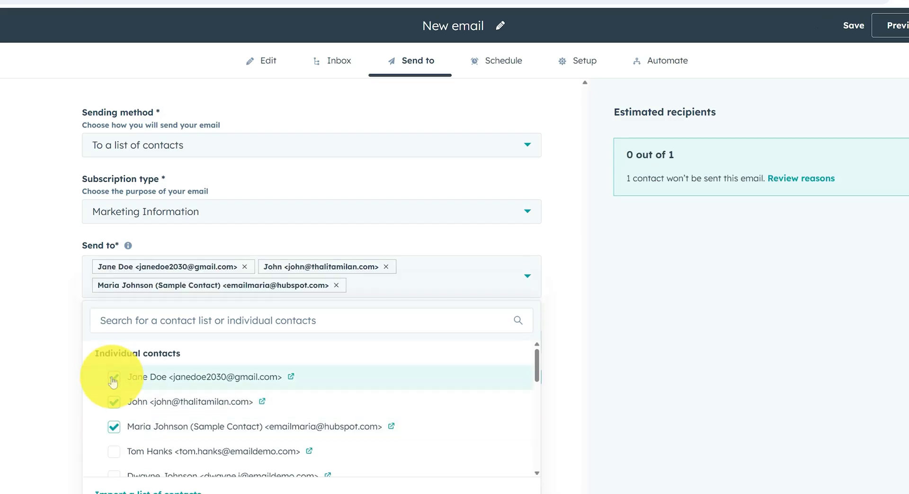
{"action": "left_click", "coordinate": [114, 376]}
{"action": "left_click", "coordinate": [114, 408]}
{"action": "left_click", "coordinate": [114, 383]}
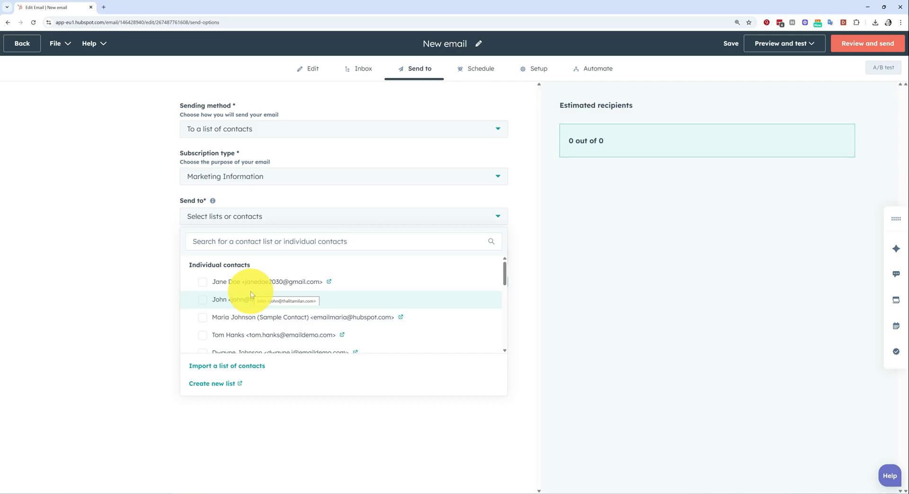
- Close the recipient selection and check which subscription types are available for the email
{"action": "left_click", "coordinate": [268, 202]}
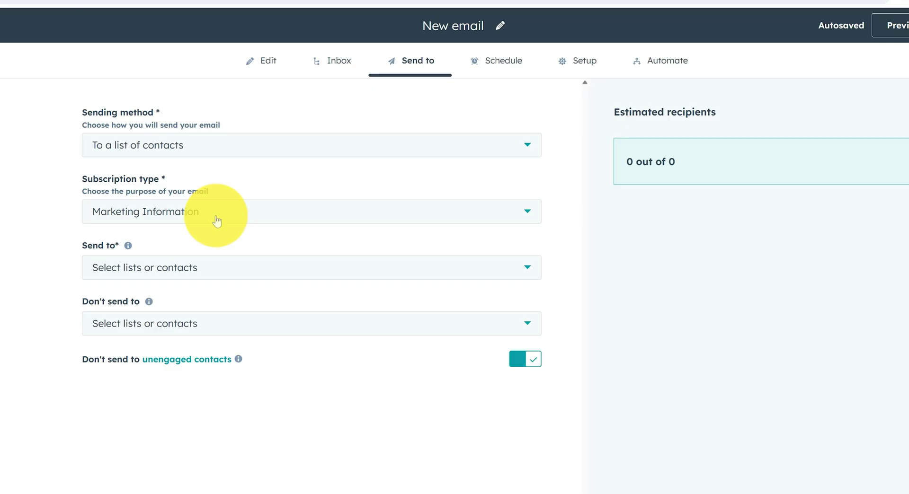
{"action": "left_click", "coordinate": [221, 215]}
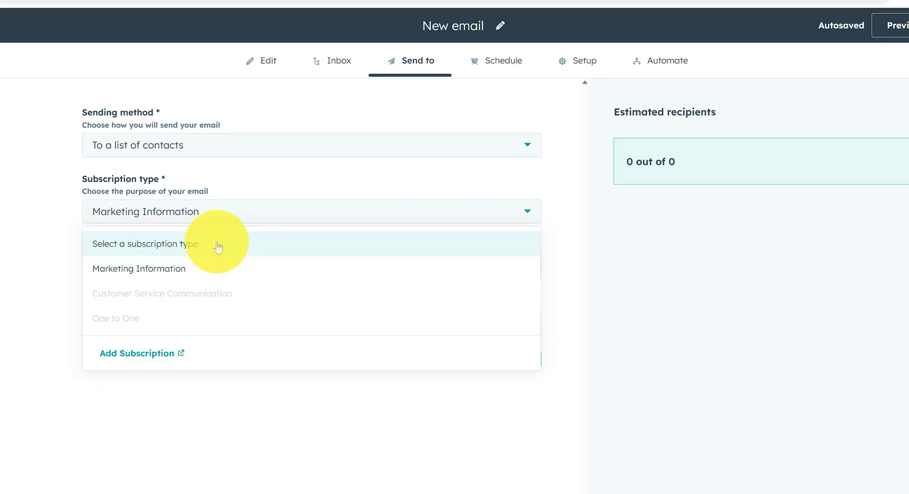
{"action": "left_click", "coordinate": [219, 173]}
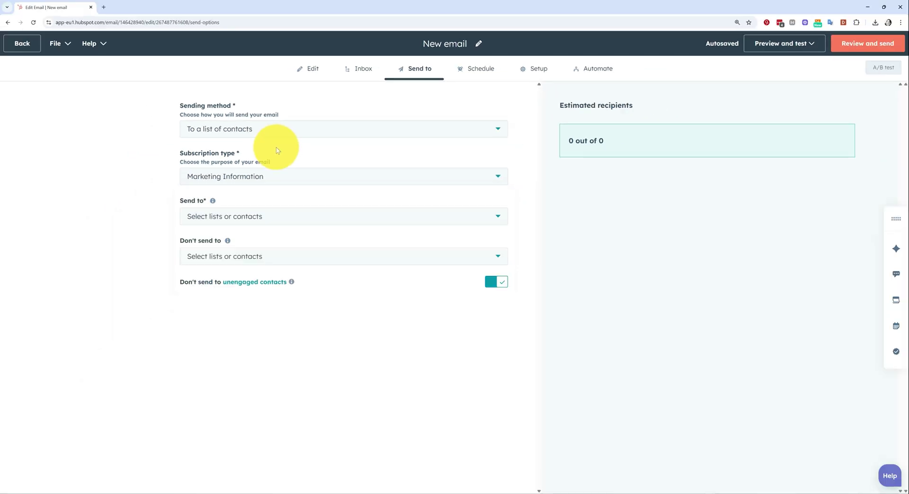
- Examine the email's scheduling, setup and automation settings
{"action": "left_click", "coordinate": [486, 67]}
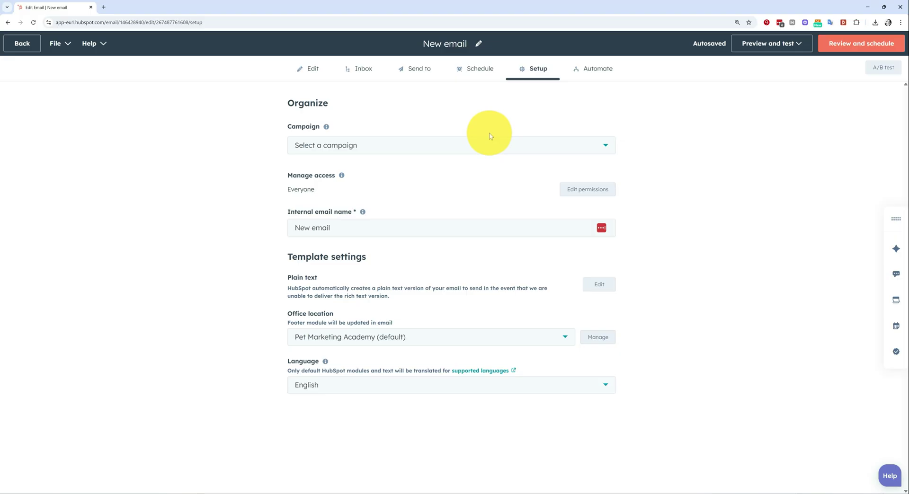
{"action": "left_click", "coordinate": [604, 68]}
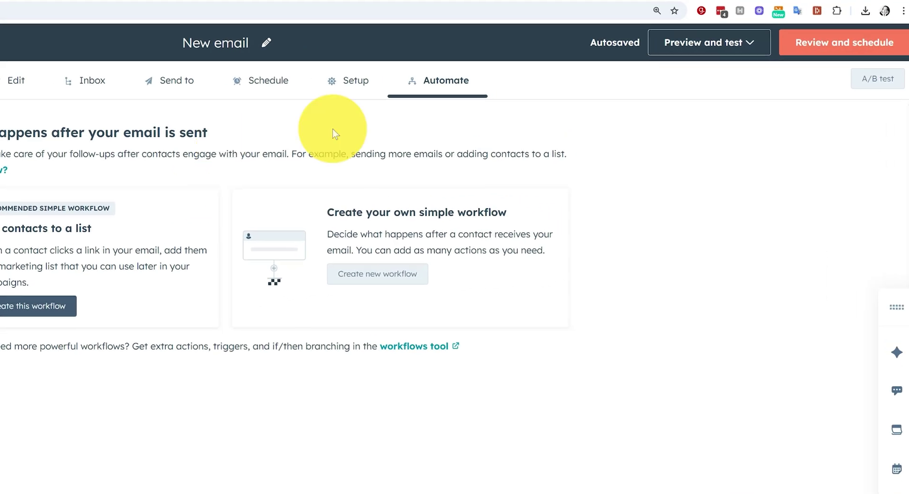
- Preview the email as a contact in its desktop and mobile versions, and return to editing
{"action": "left_click", "coordinate": [685, 52]}
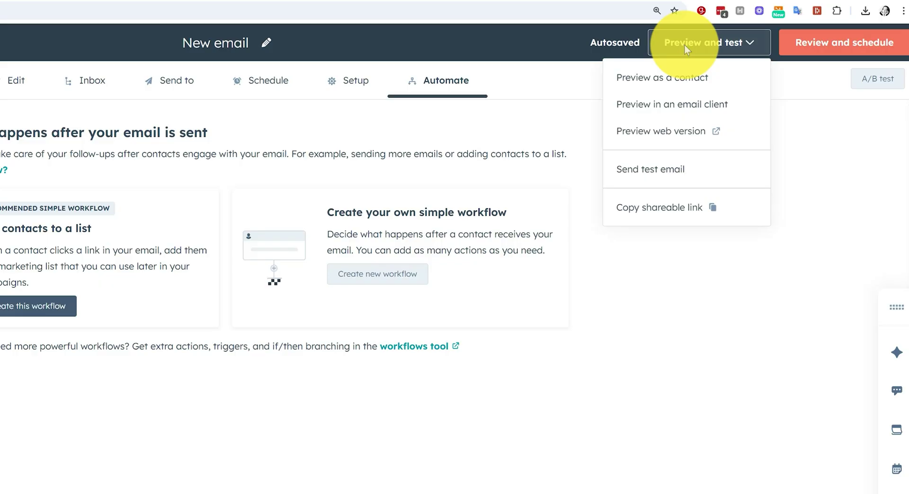
{"action": "left_click", "coordinate": [694, 82]}
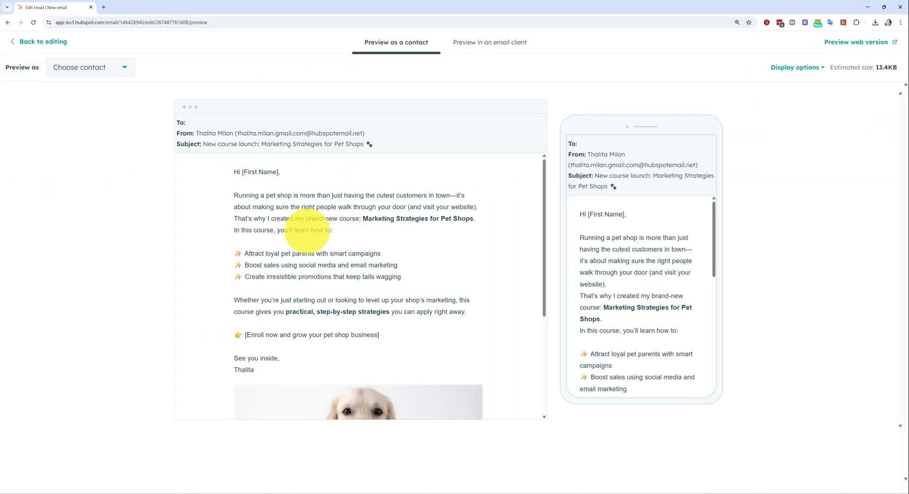
{"action": "left_click", "coordinate": [49, 41]}
{"action": "left_click", "coordinate": [776, 43]}
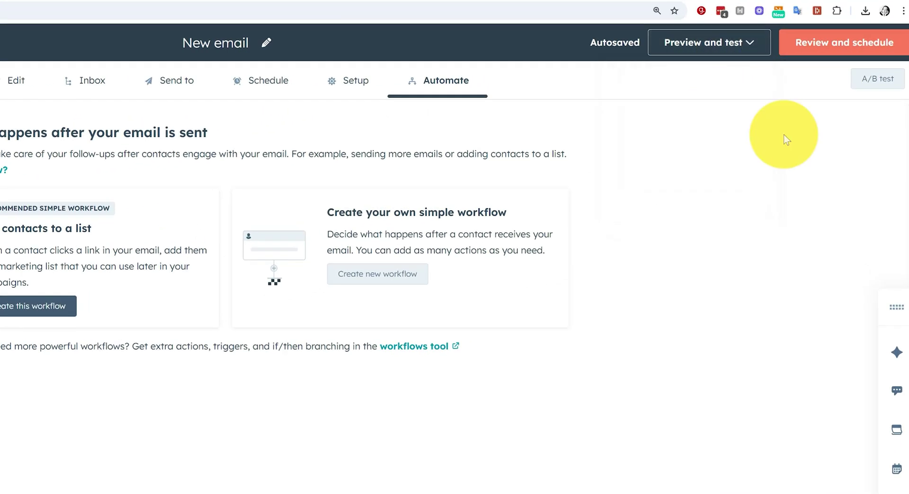
- Check the email's send schedule and examine its pre-send review with required fields, suggestions and sending details
{"action": "left_click", "coordinate": [832, 42]}
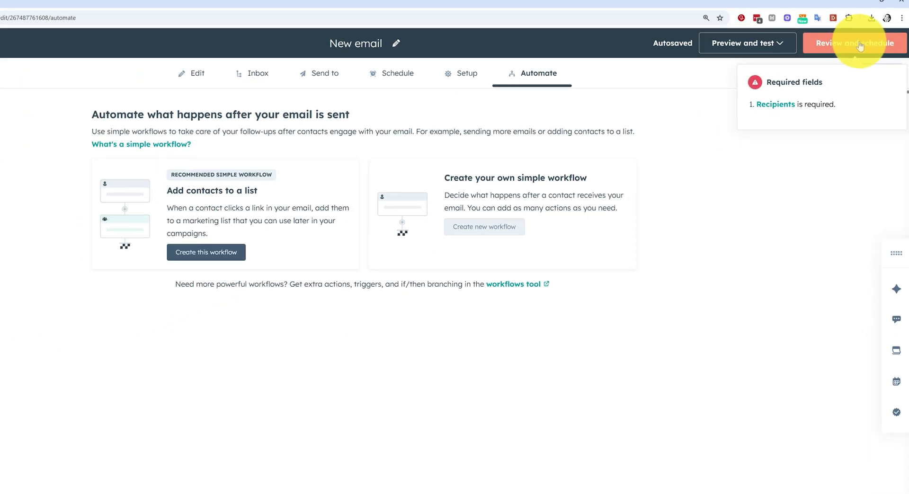
{"action": "left_click", "coordinate": [474, 69]}
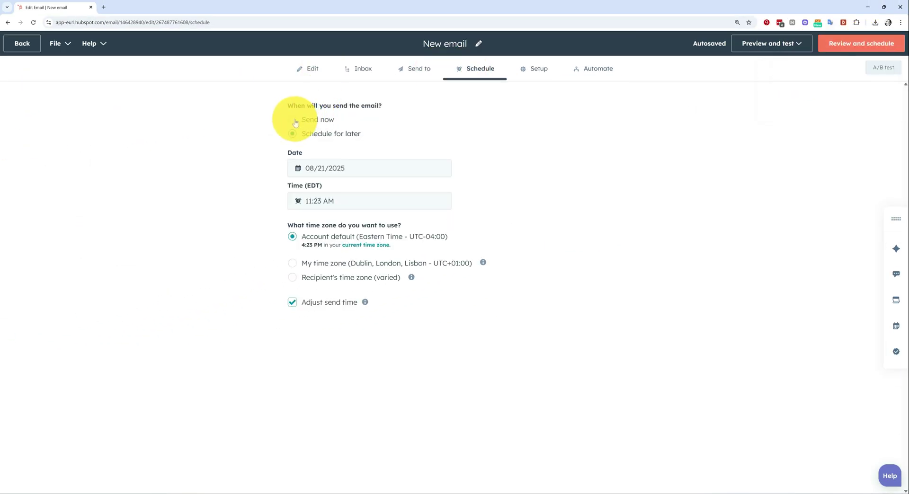
{"action": "left_click", "coordinate": [854, 45]}
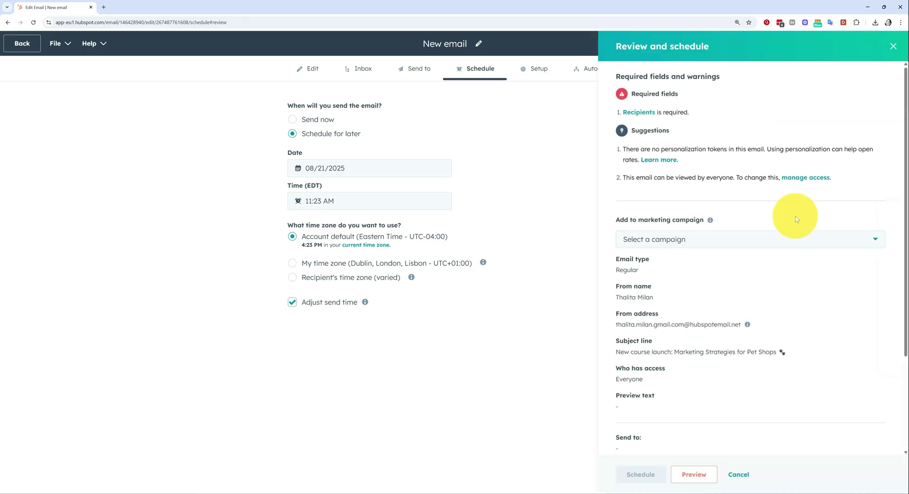
{"action": "scroll", "coordinate": [751, 184], "scroll_direction": "down", "scroll_amount": 3}
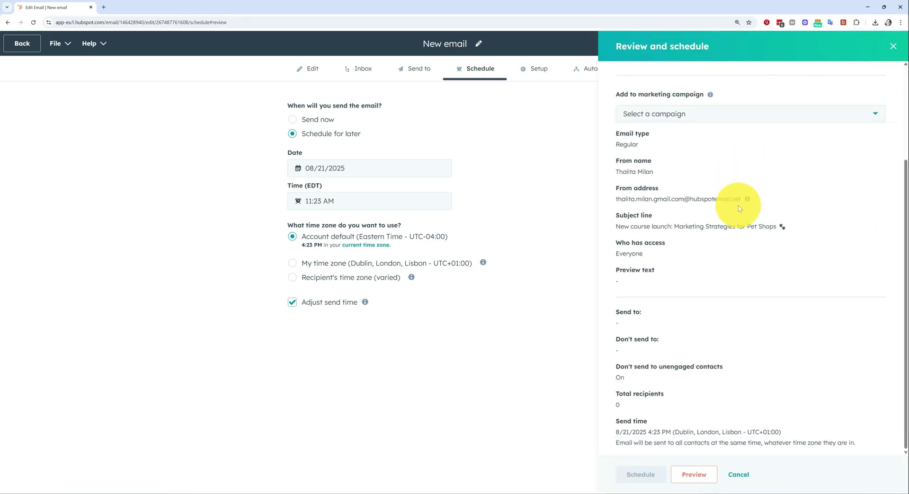
{"action": "scroll", "coordinate": [757, 227], "scroll_direction": "up", "scroll_amount": 3}
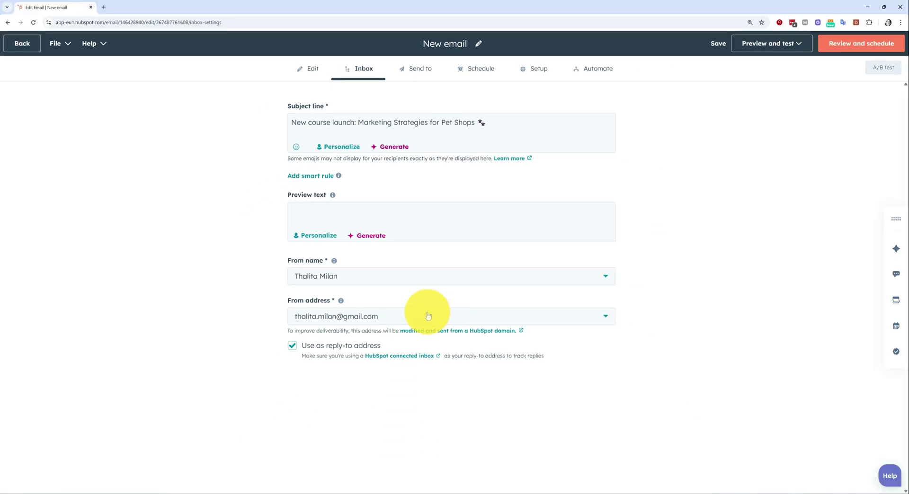
- Leave the email editor and open the Domains & URLs page in the account settings
{"action": "left_click", "coordinate": [18, 49]}
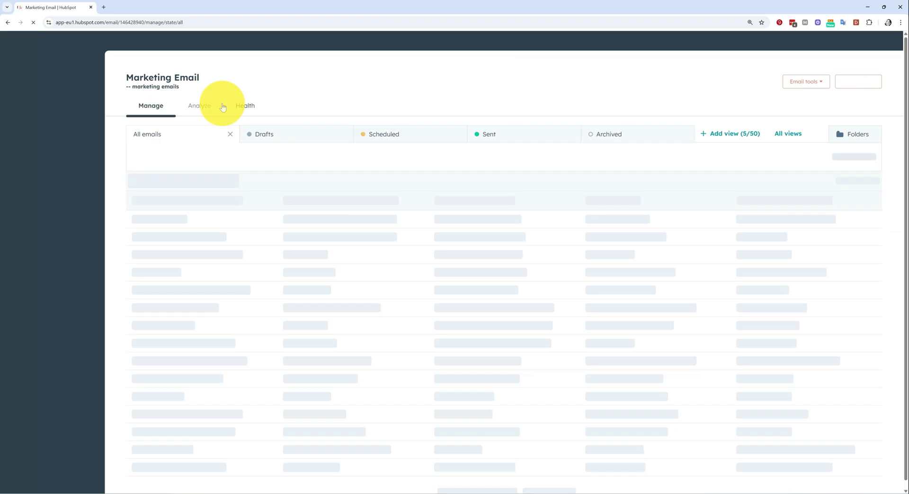
{"action": "left_click", "coordinate": [748, 41]}
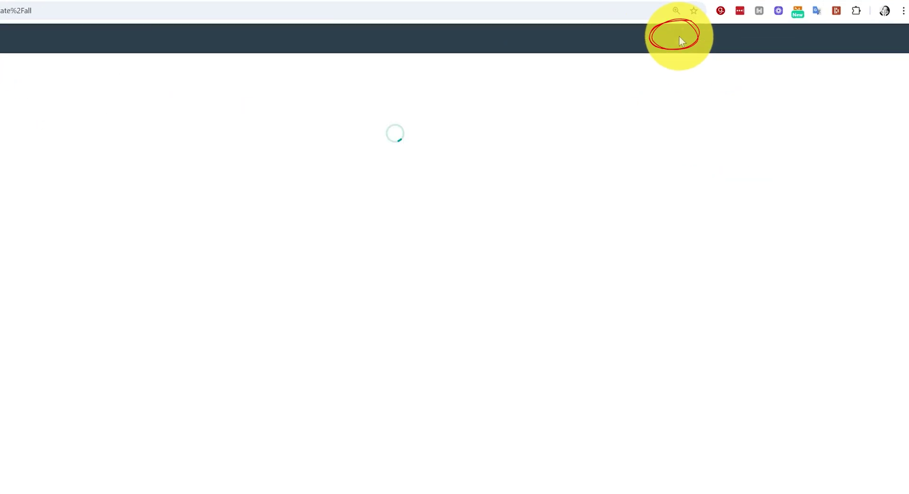
{"action": "scroll", "coordinate": [179, 232], "scroll_direction": "down", "scroll_amount": 15}
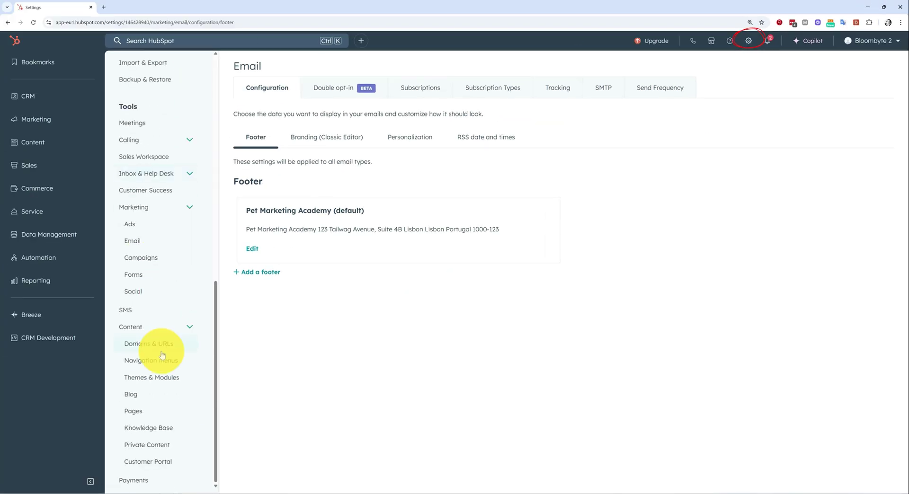
{"action": "left_click", "coordinate": [161, 353]}
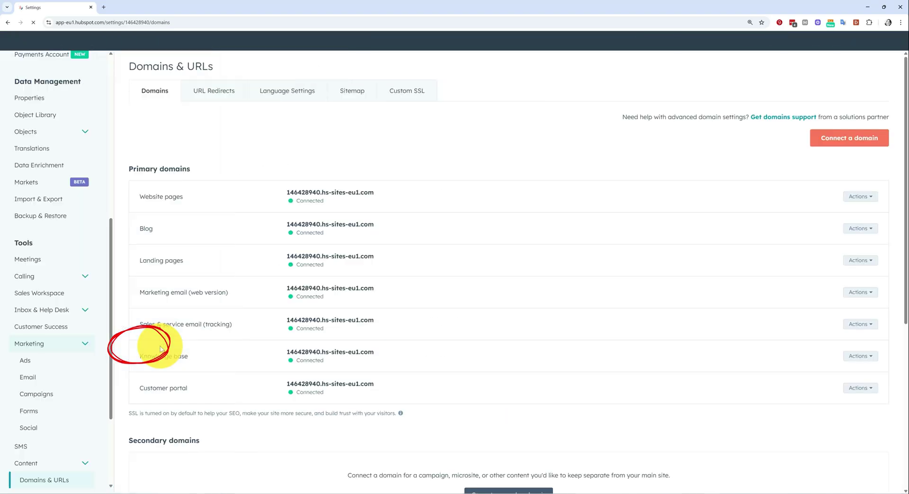
- Start connecting a new domain of the Email Sending type
{"action": "left_click", "coordinate": [847, 138]}
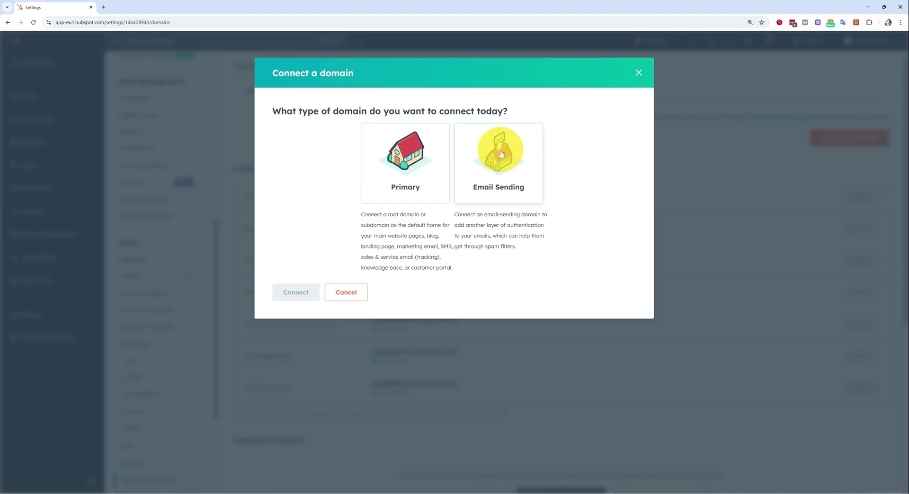
{"action": "left_click", "coordinate": [537, 166]}
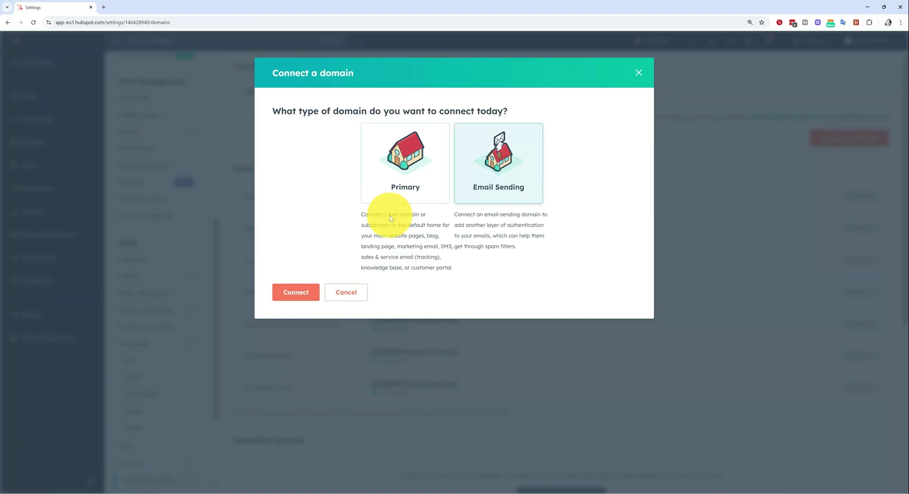
{"action": "left_click", "coordinate": [296, 292]}
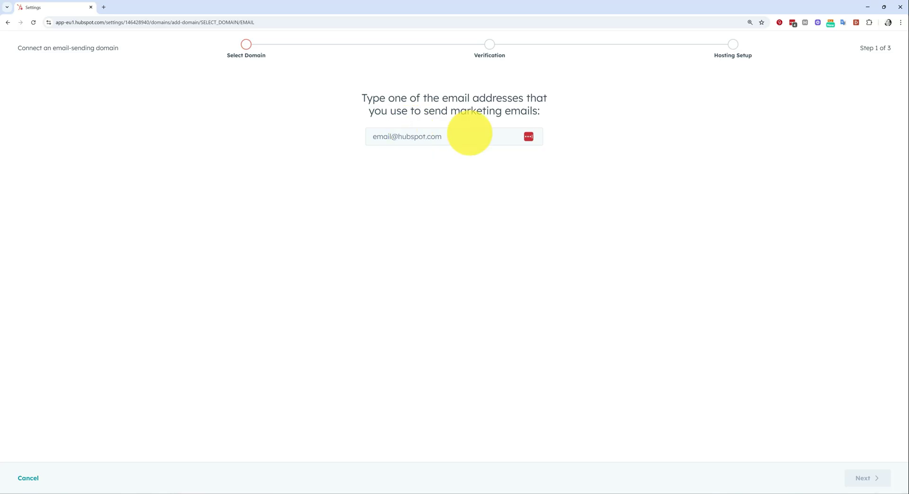